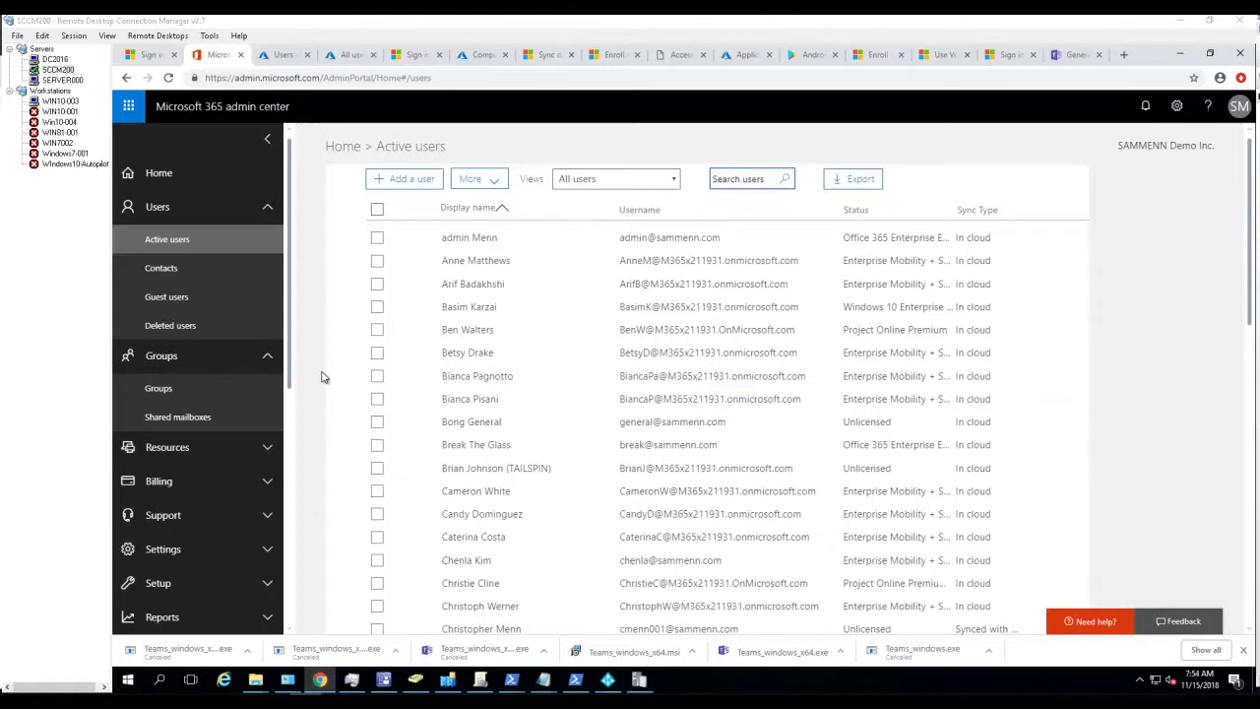
# - Go to Groups > Groups from the admin center's left navigation
pyautogui.scroll(-5, 288, 417)
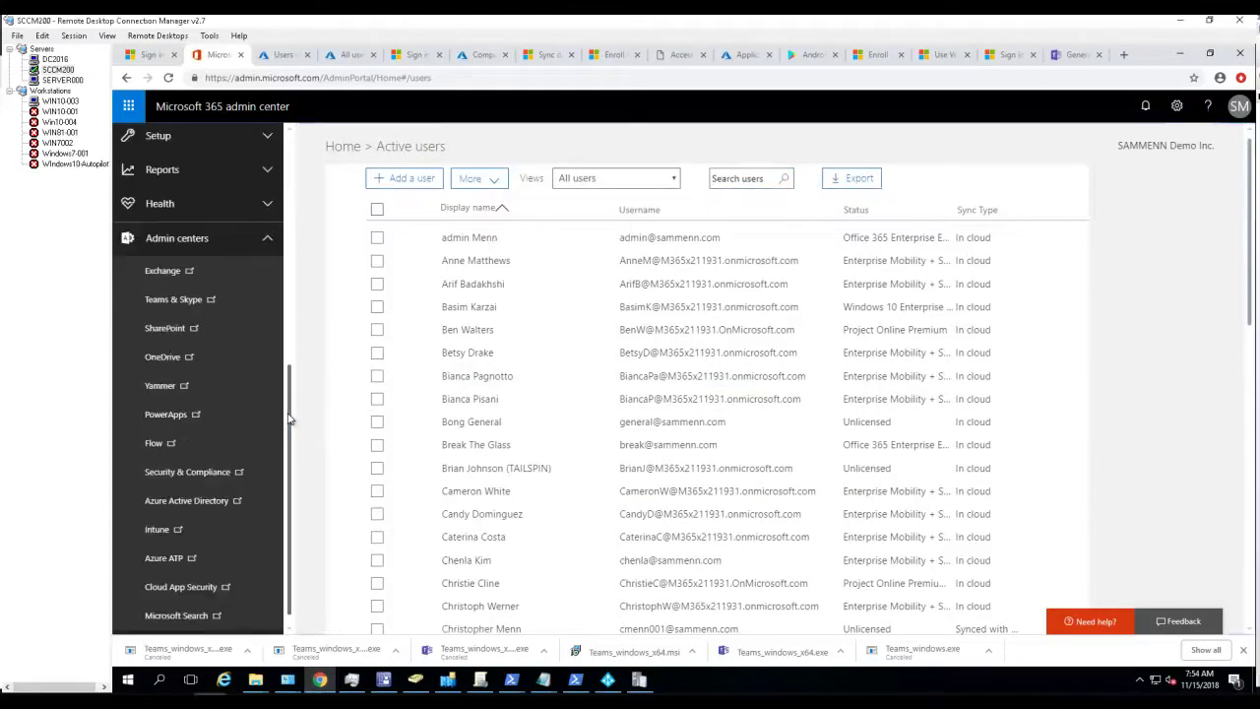
pyautogui.scroll(5, 291, 396)
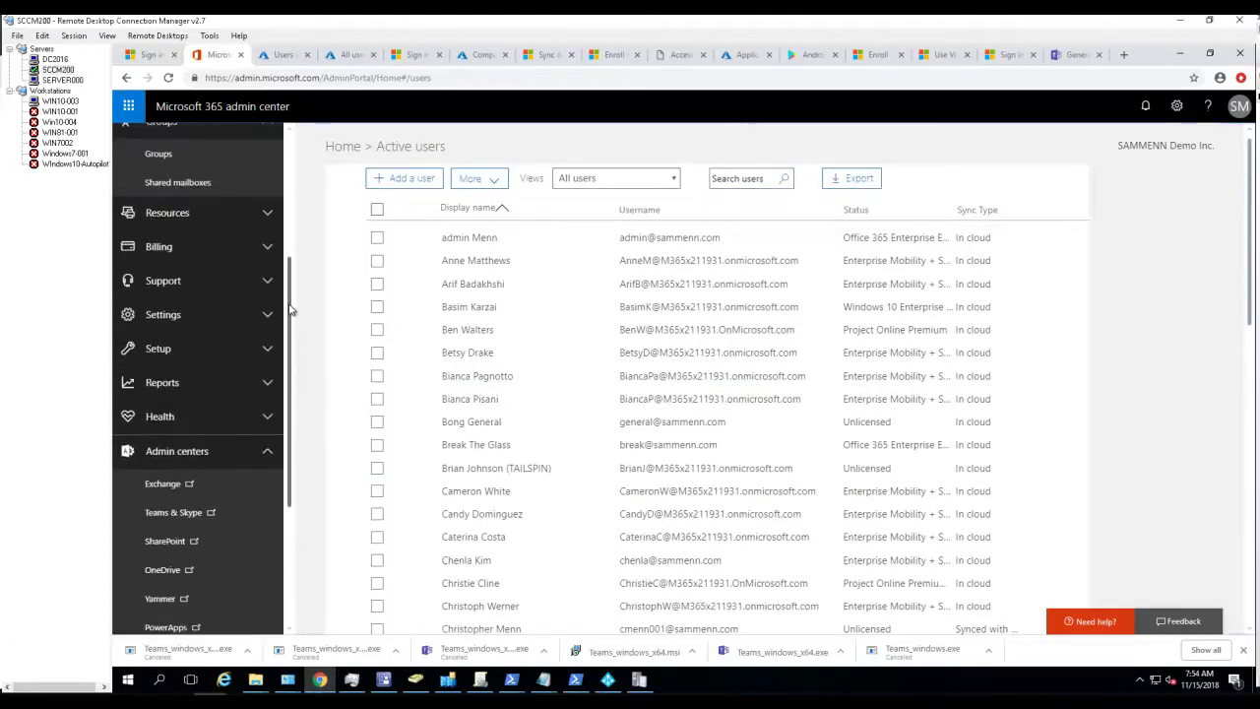
pyautogui.scroll(2, 303, 272)
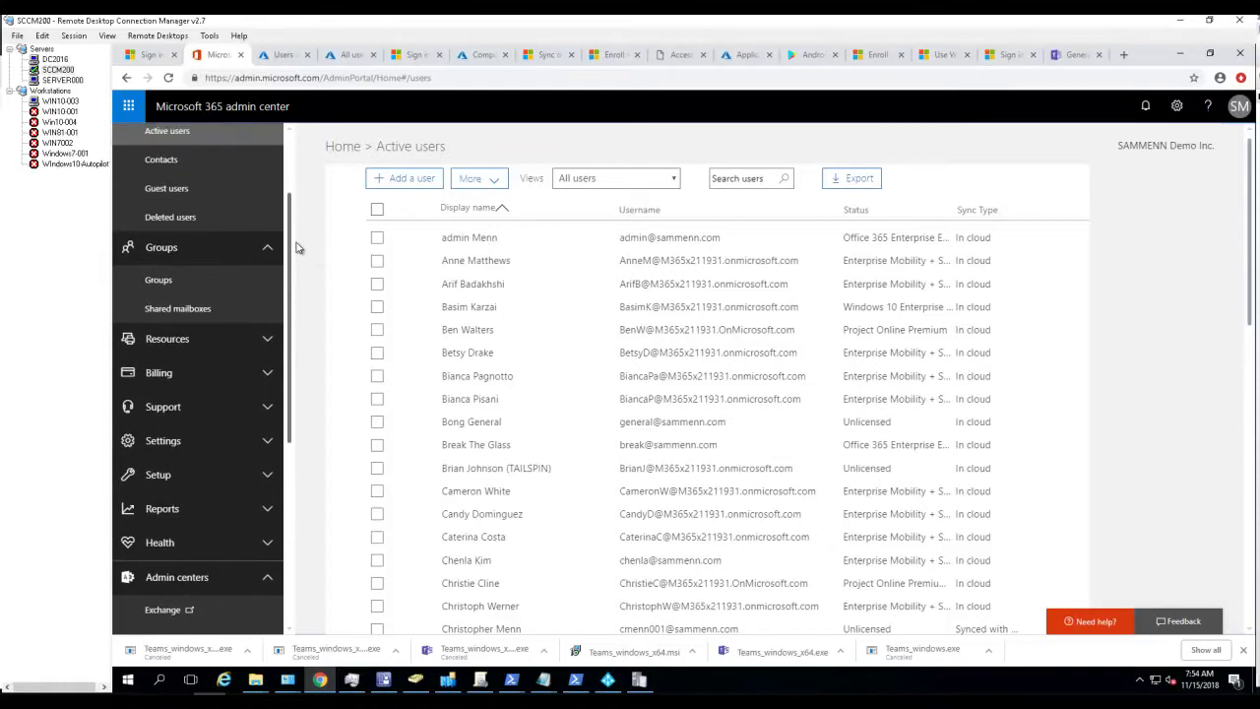
pyautogui.click(163, 281)
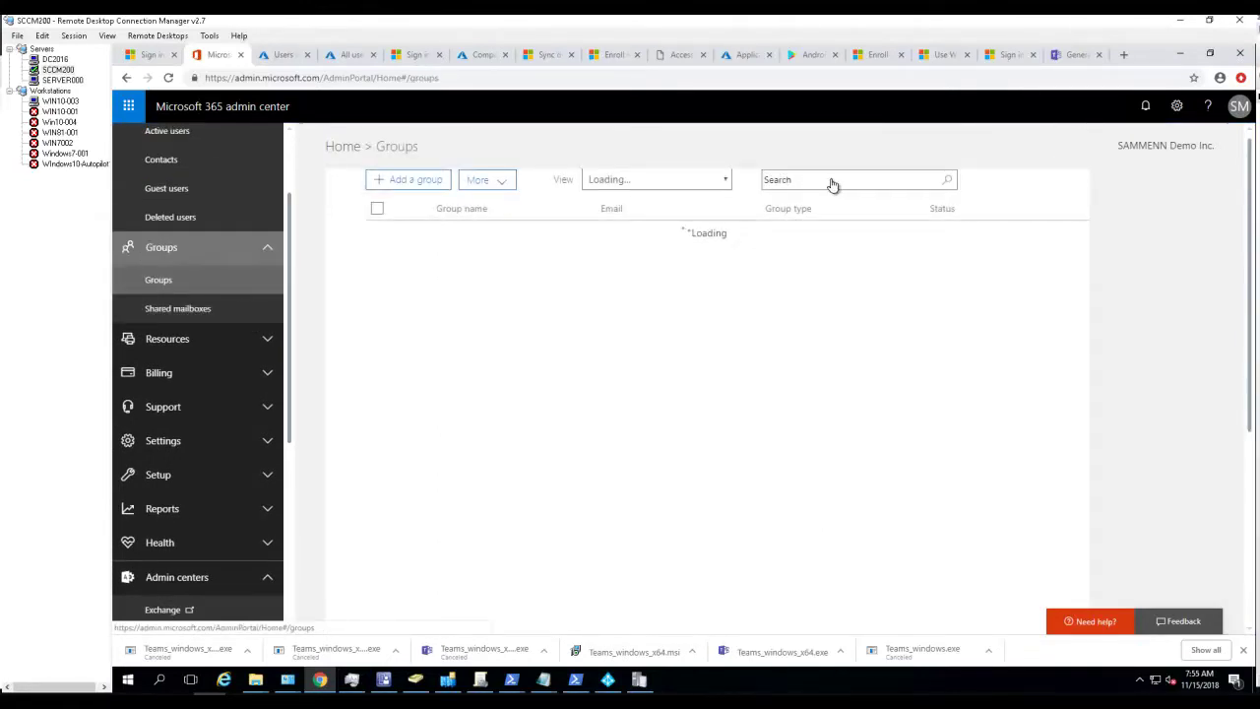
# - Search groups for 'desk' and review DesktopSecurityGroup's details, confirming it has no members
pyautogui.click(850, 206)
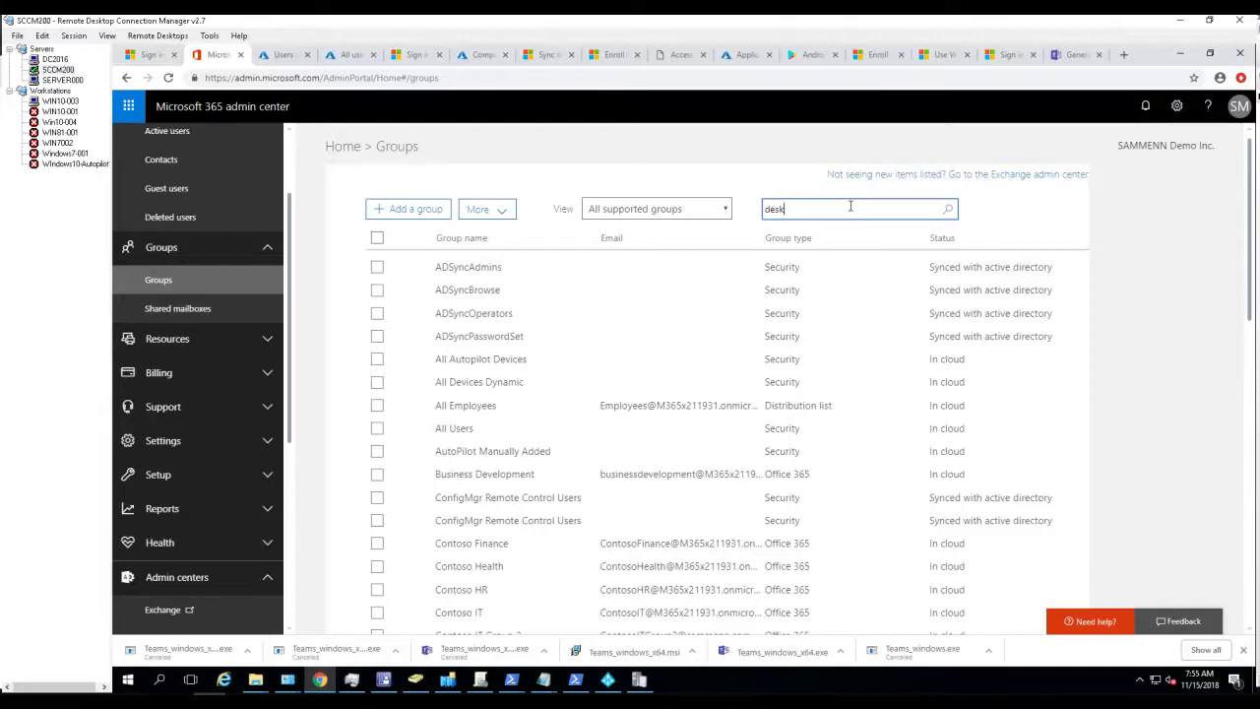
pyautogui.press('Return')
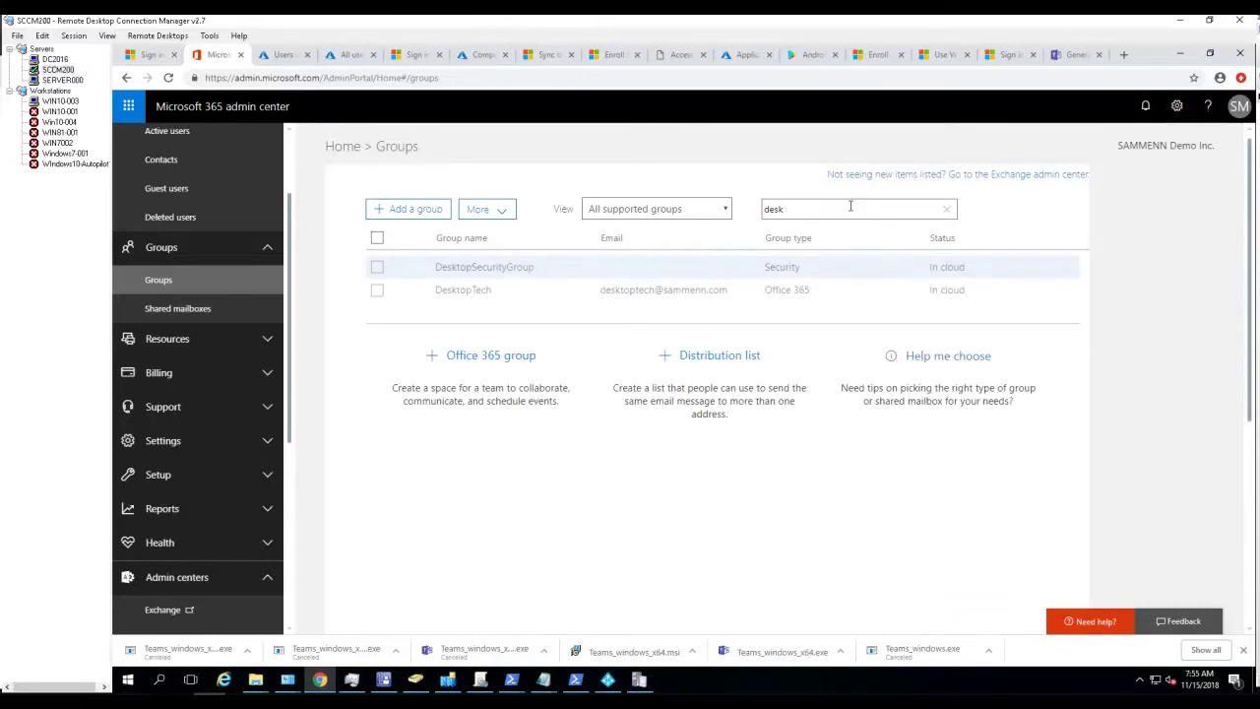
pyautogui.click(461, 273)
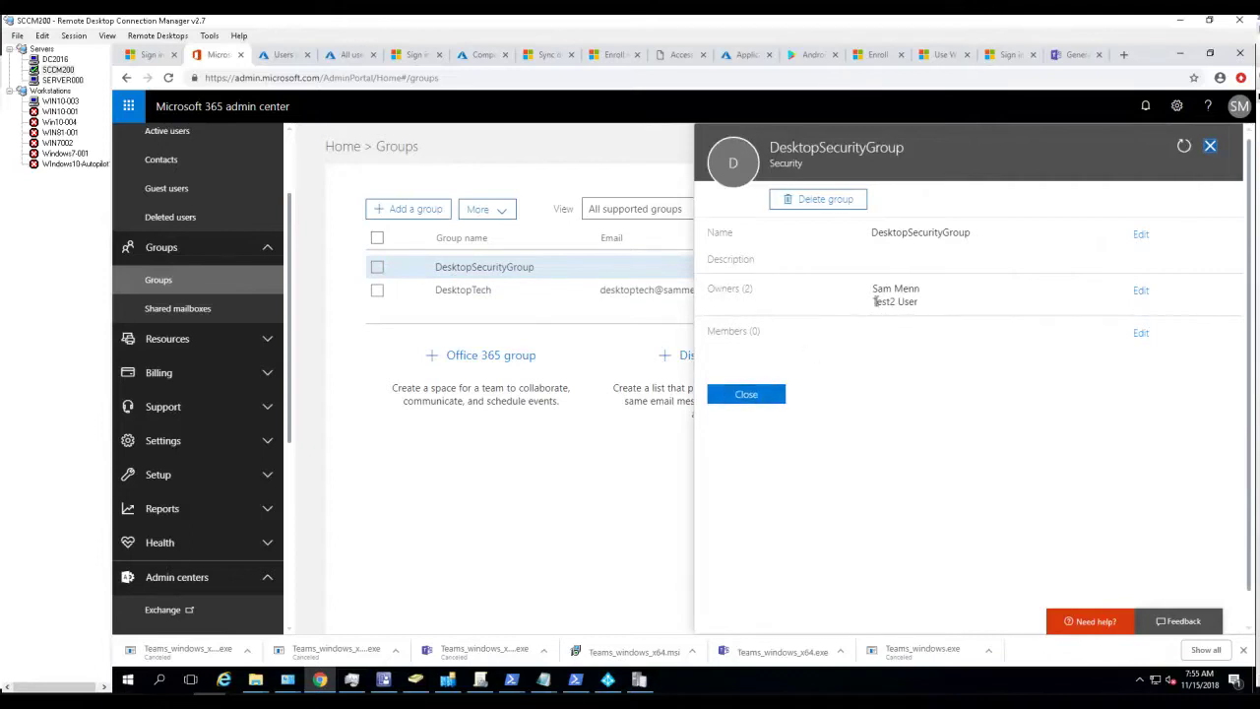
pyautogui.moveTo(873, 301); pyautogui.dragTo(924, 303)
pyautogui.click(760, 410)
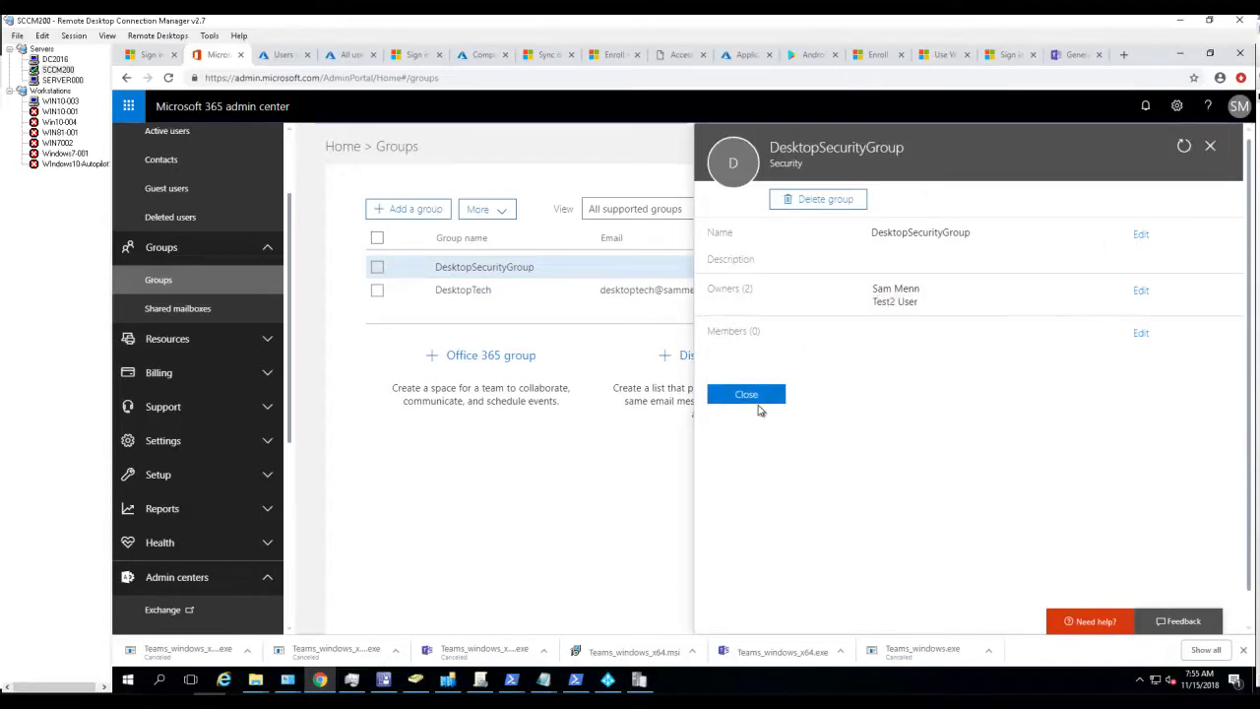
# - Close the group details, return to Active users, and search for the test accounts
pyautogui.click(753, 399)
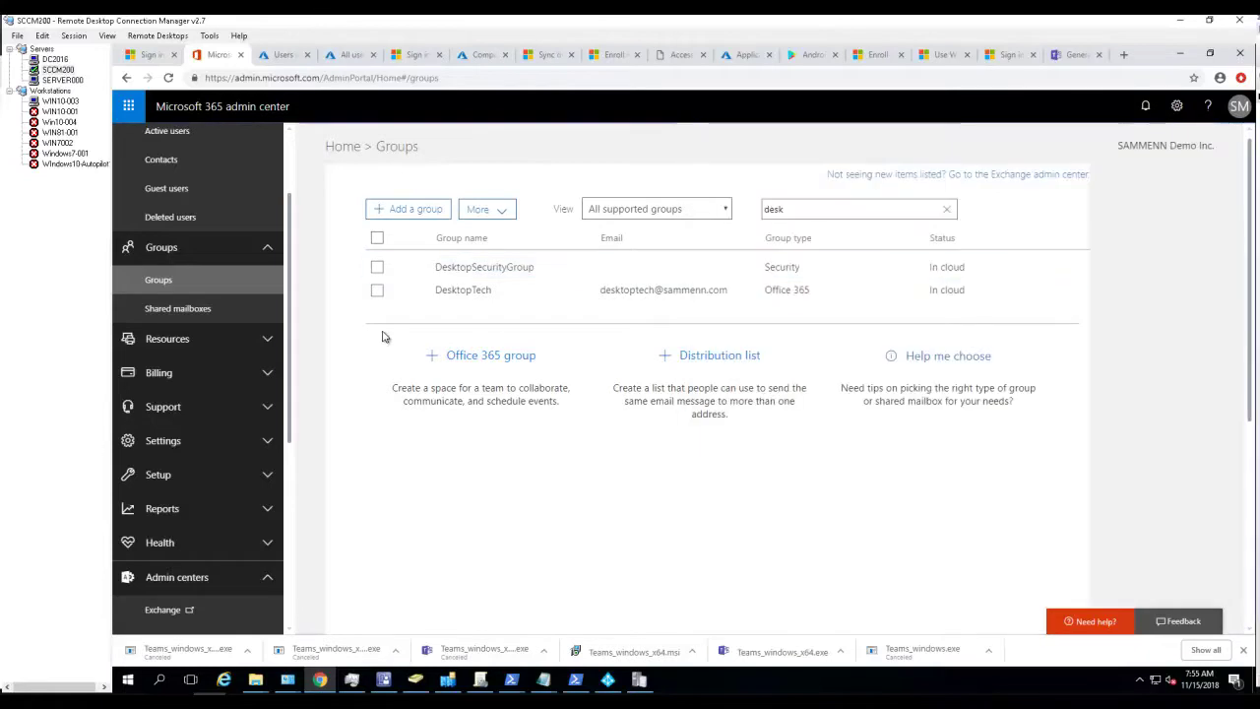
pyautogui.scroll(2, 290, 175)
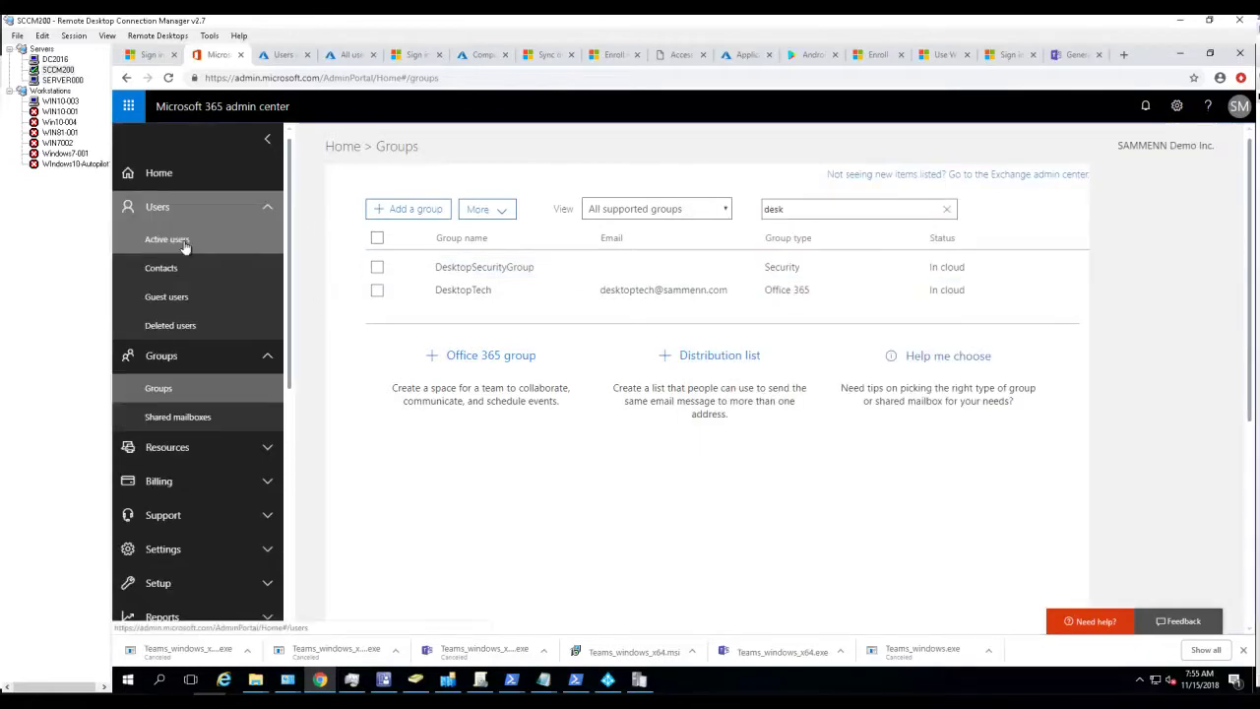
pyautogui.click(167, 239)
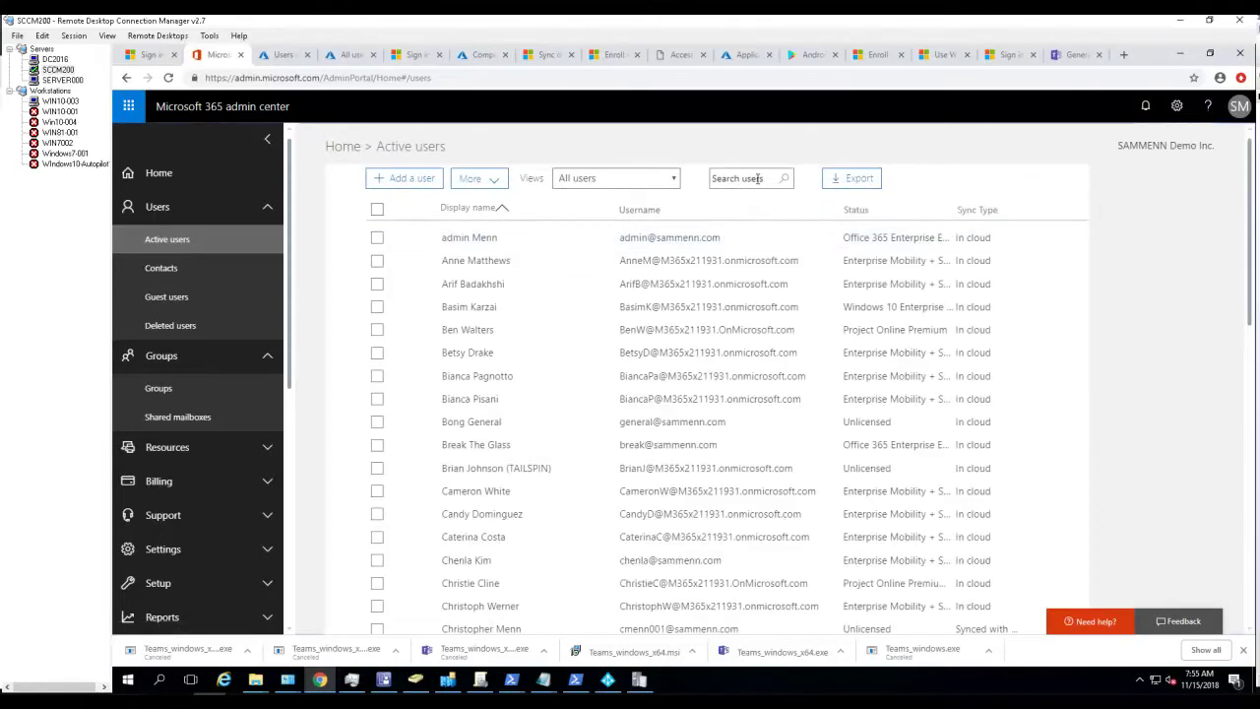
pyautogui.click(757, 179)
pyautogui.write('test')
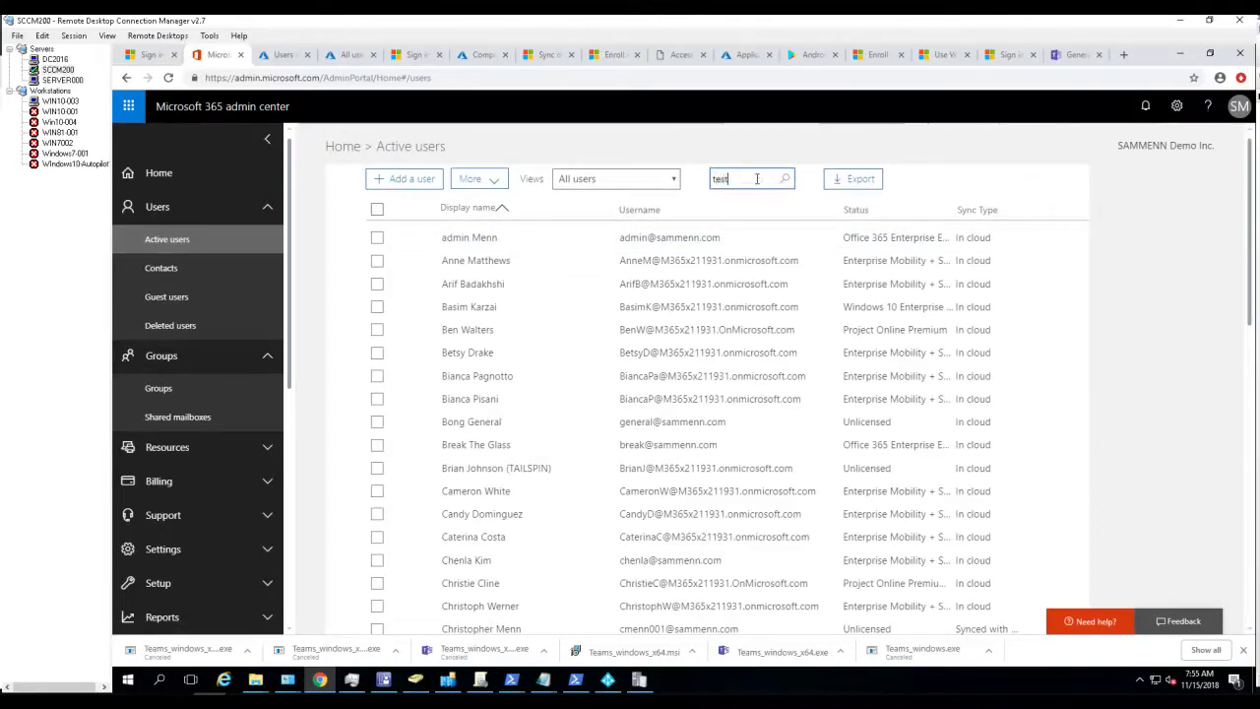
pyautogui.press('Return')
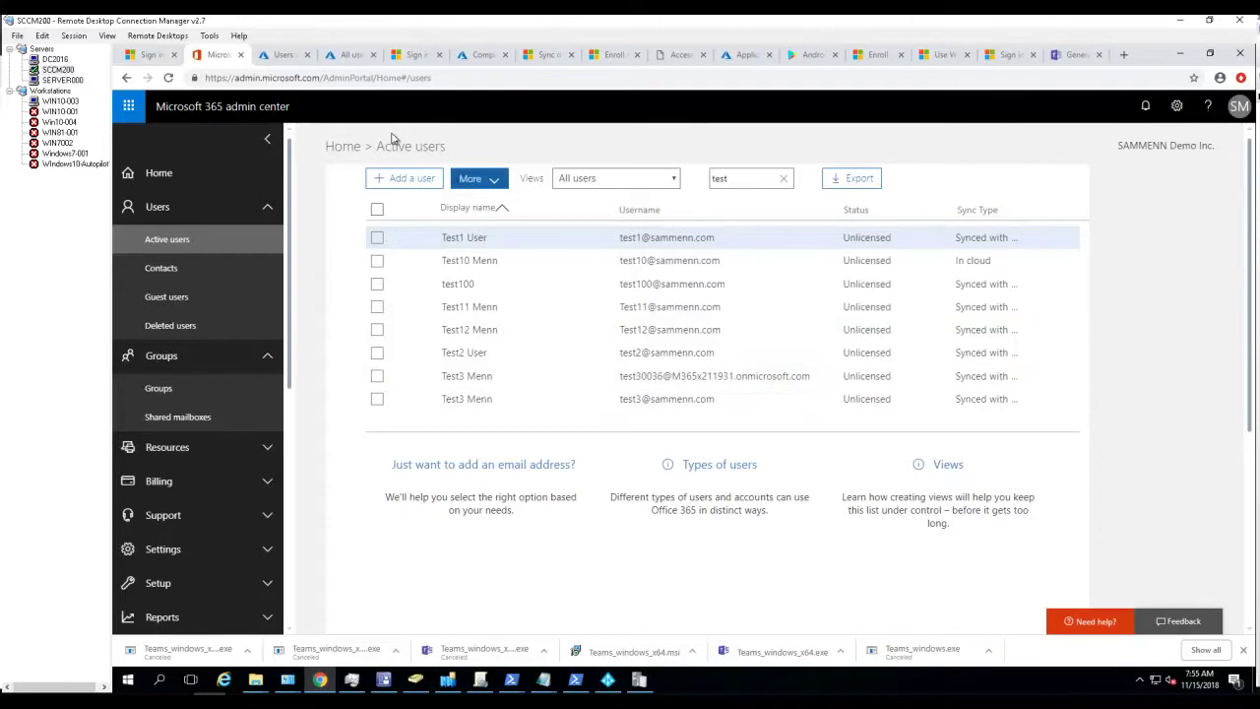
# - In the Azure tab, go to Azure Active Directory > Licenses > All products
pyautogui.click(283, 55)
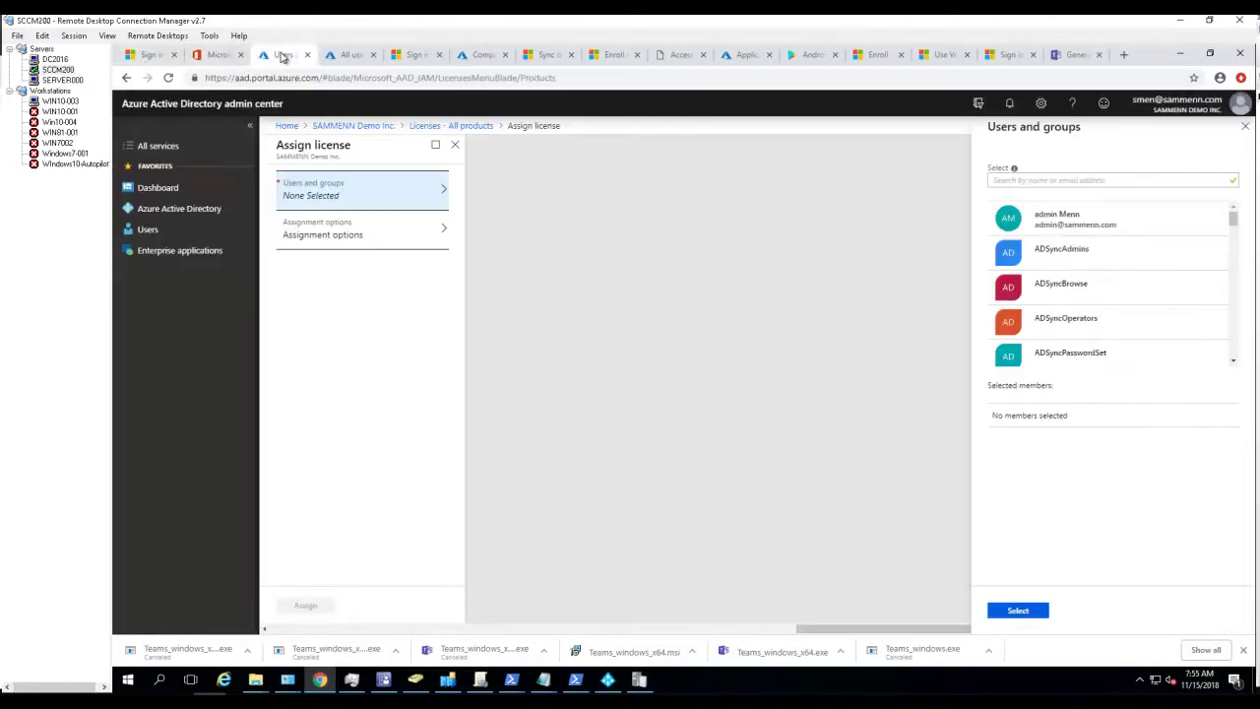
pyautogui.click(172, 209)
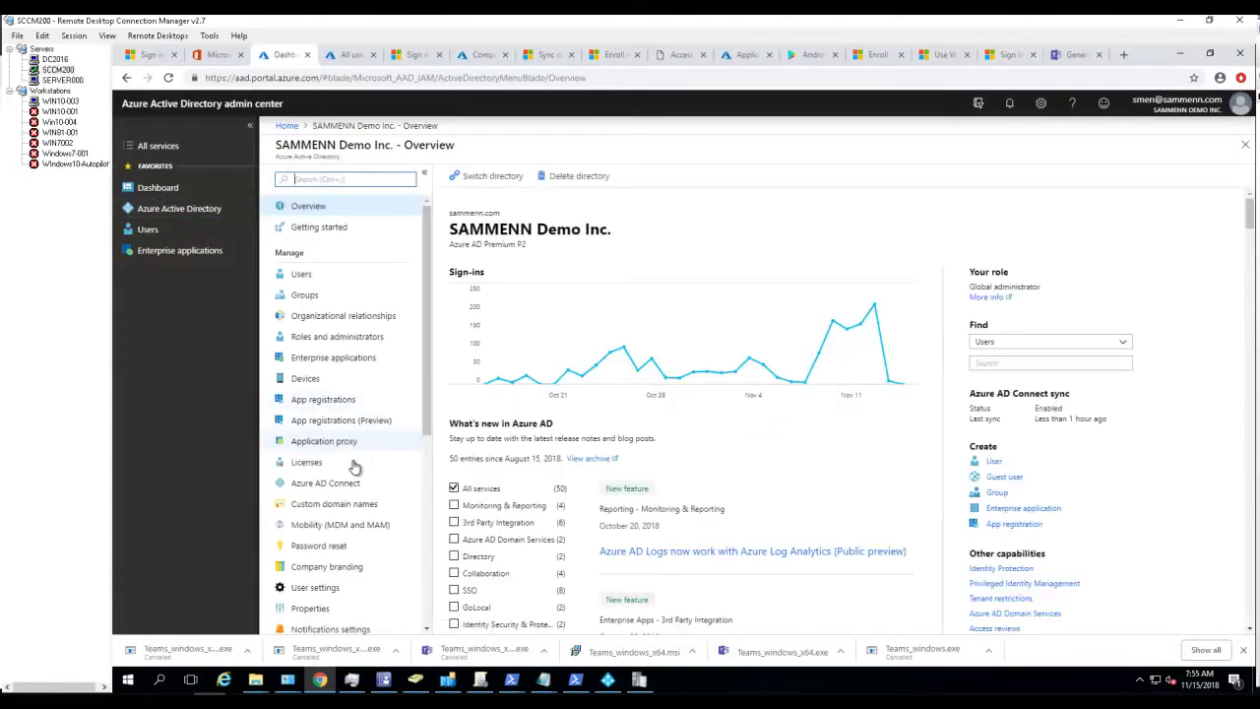
pyautogui.scroll(-1, 351, 463)
pyautogui.click(311, 398)
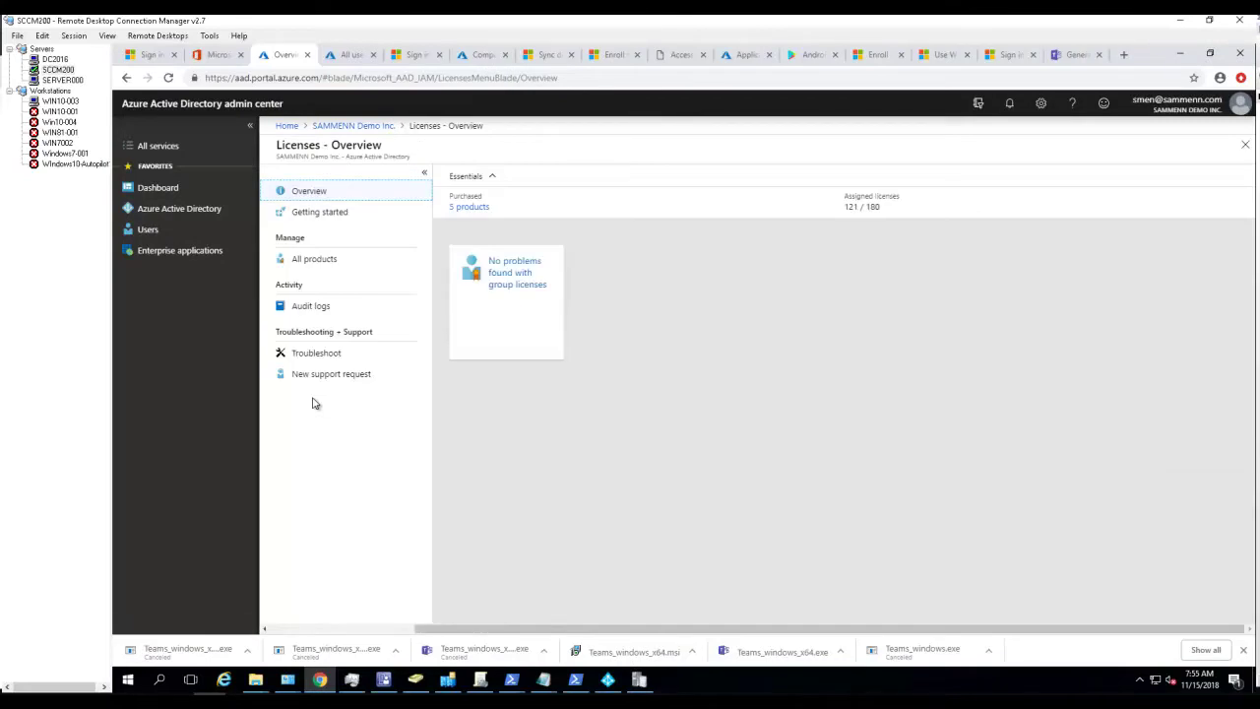
pyautogui.click(474, 209)
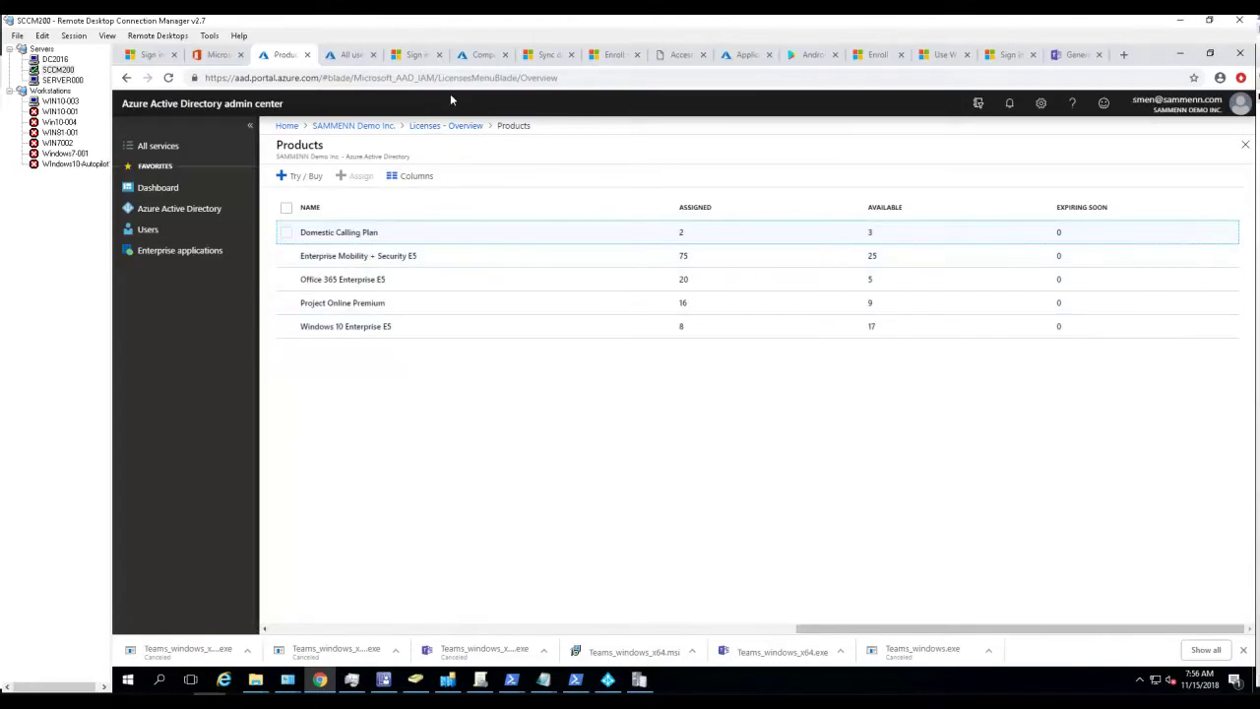
pyautogui.click(438, 128)
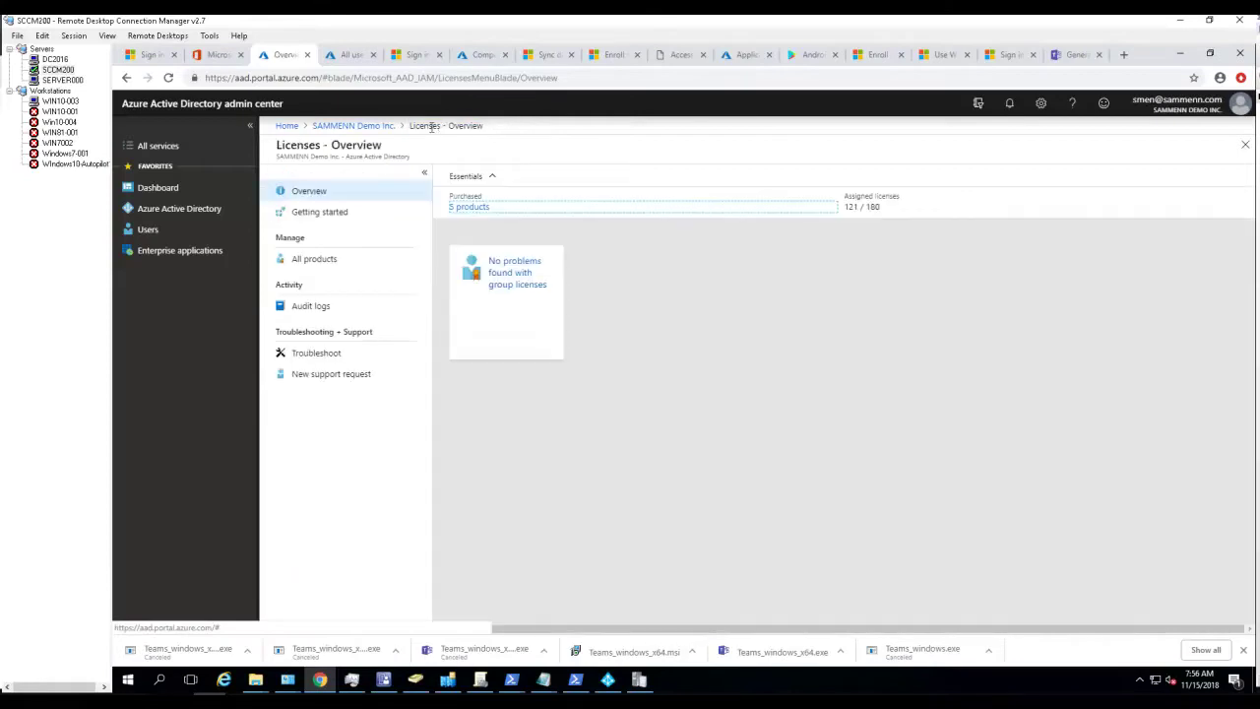
pyautogui.click(317, 261)
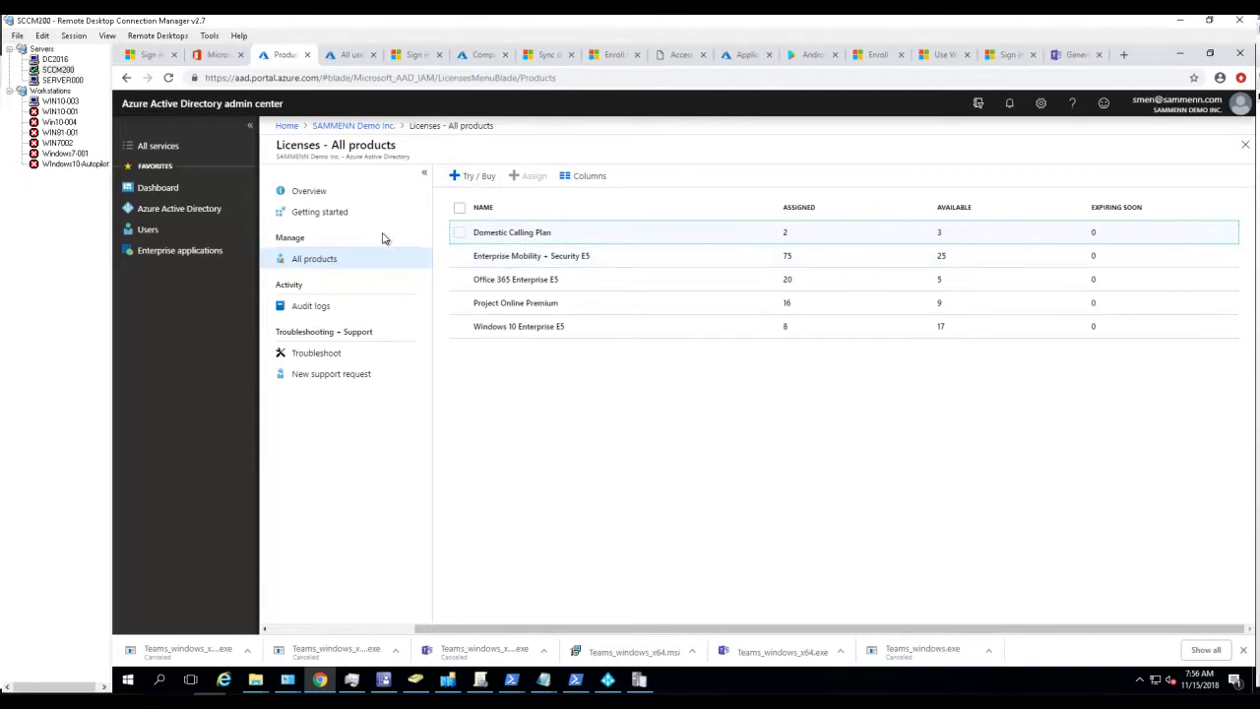
# - Select Enterprise Mobility + Security E5 and start assigning it
pyautogui.click(460, 257)
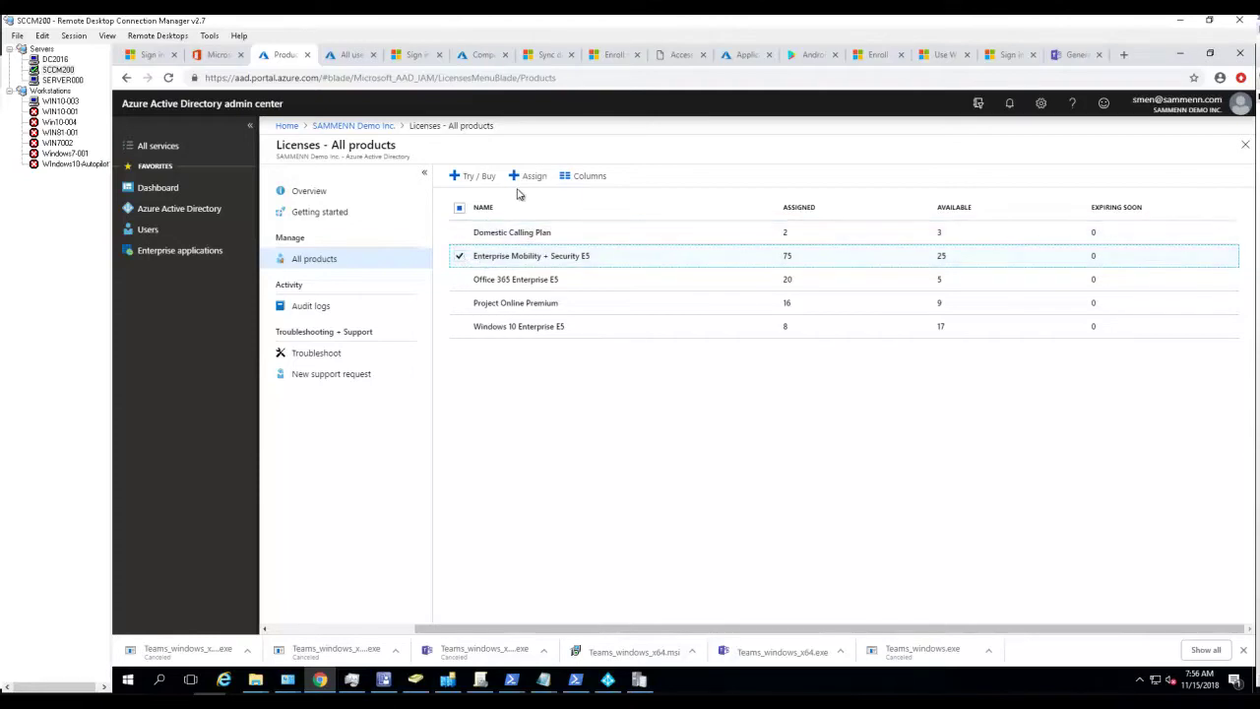
pyautogui.click(458, 256)
pyautogui.click(459, 257)
pyautogui.click(515, 176)
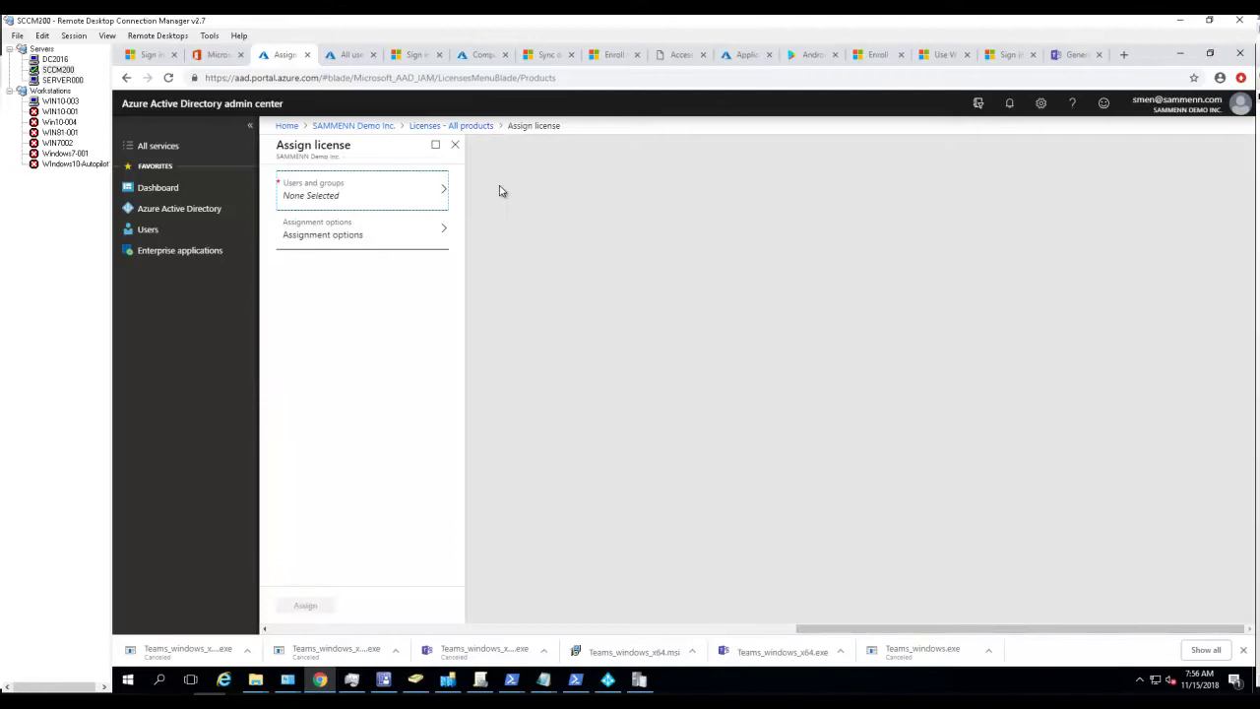
# - Choose DesktopSecurityGroup as the license recipient
pyautogui.click(401, 205)
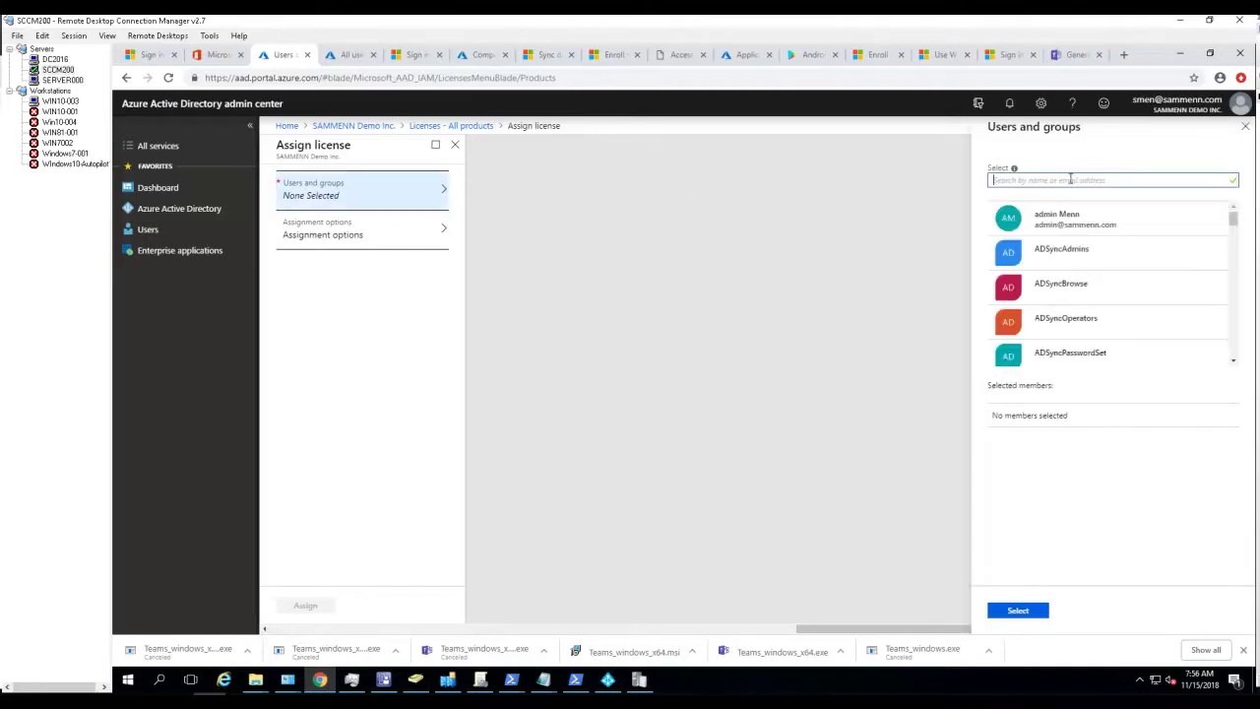
pyautogui.write('desk')
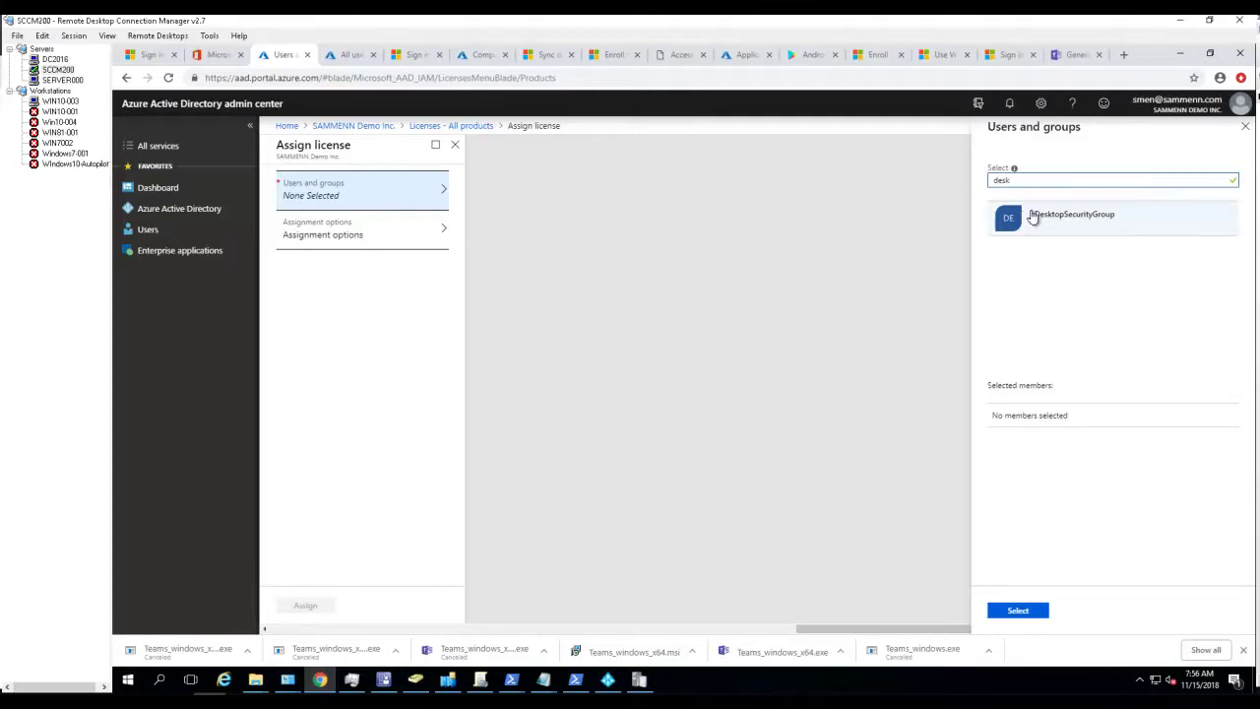
pyautogui.click(1041, 221)
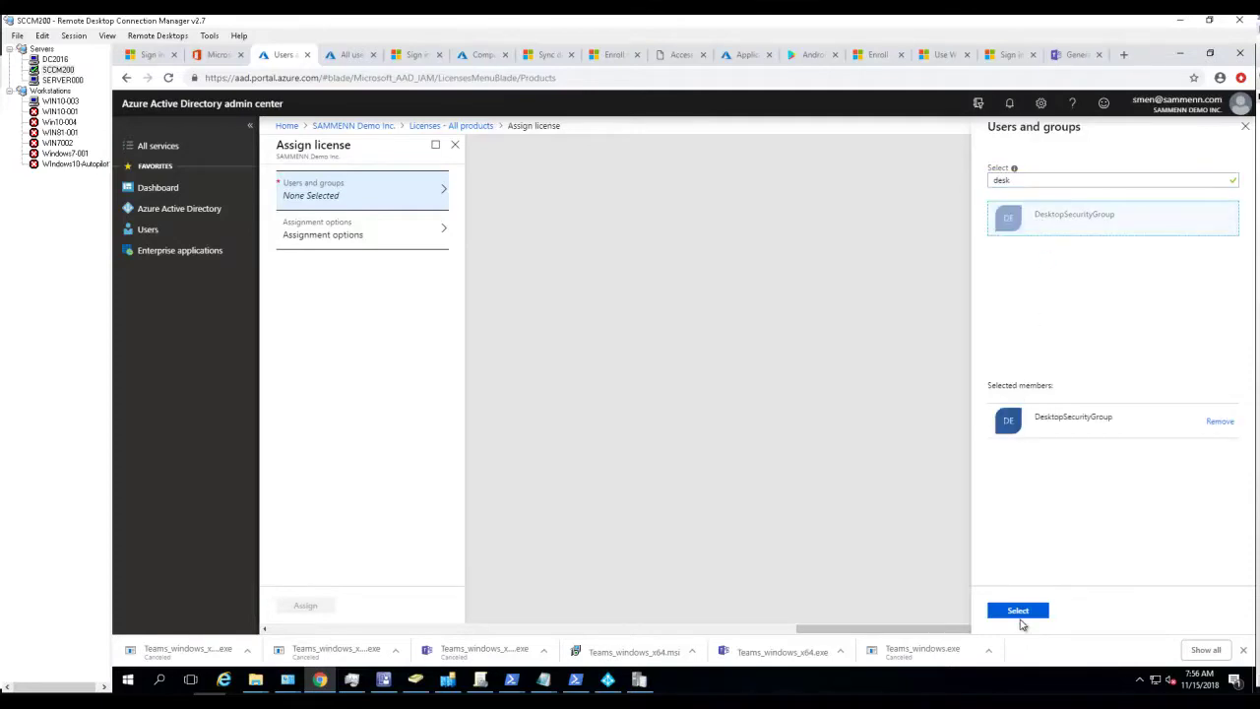
pyautogui.click(1023, 614)
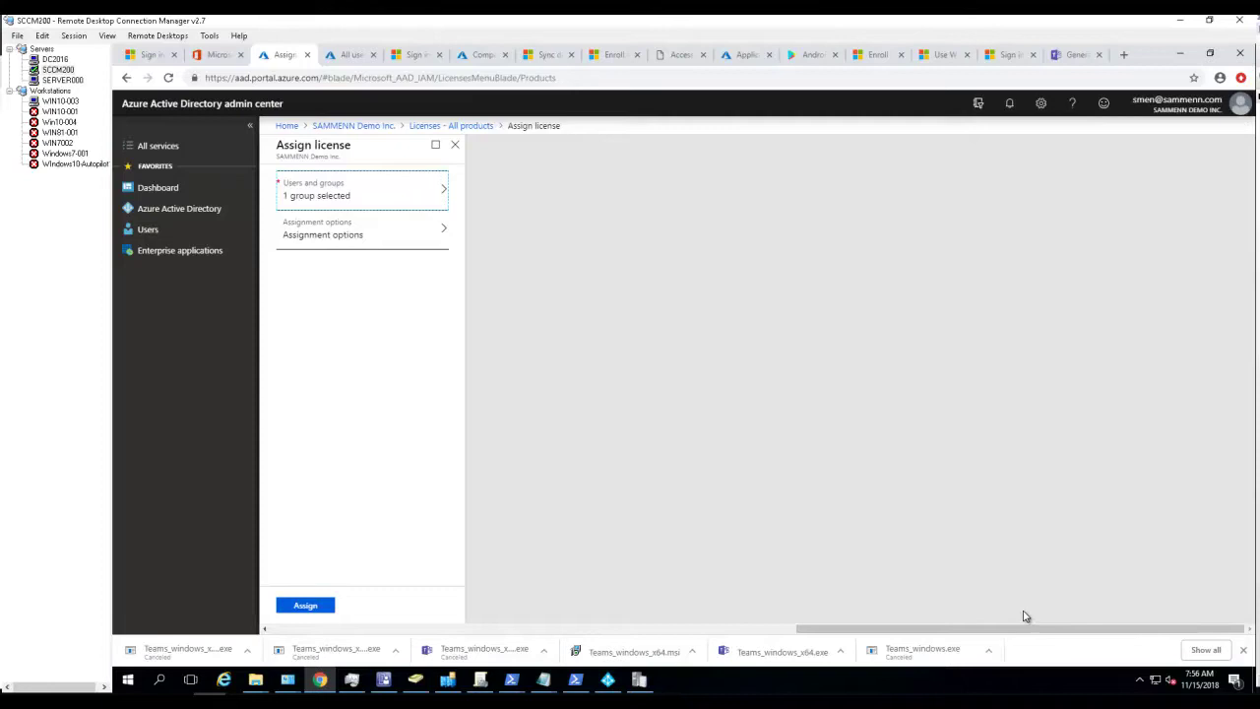
# - Leave all license services enabled in License options, then assign the license
pyautogui.click(353, 243)
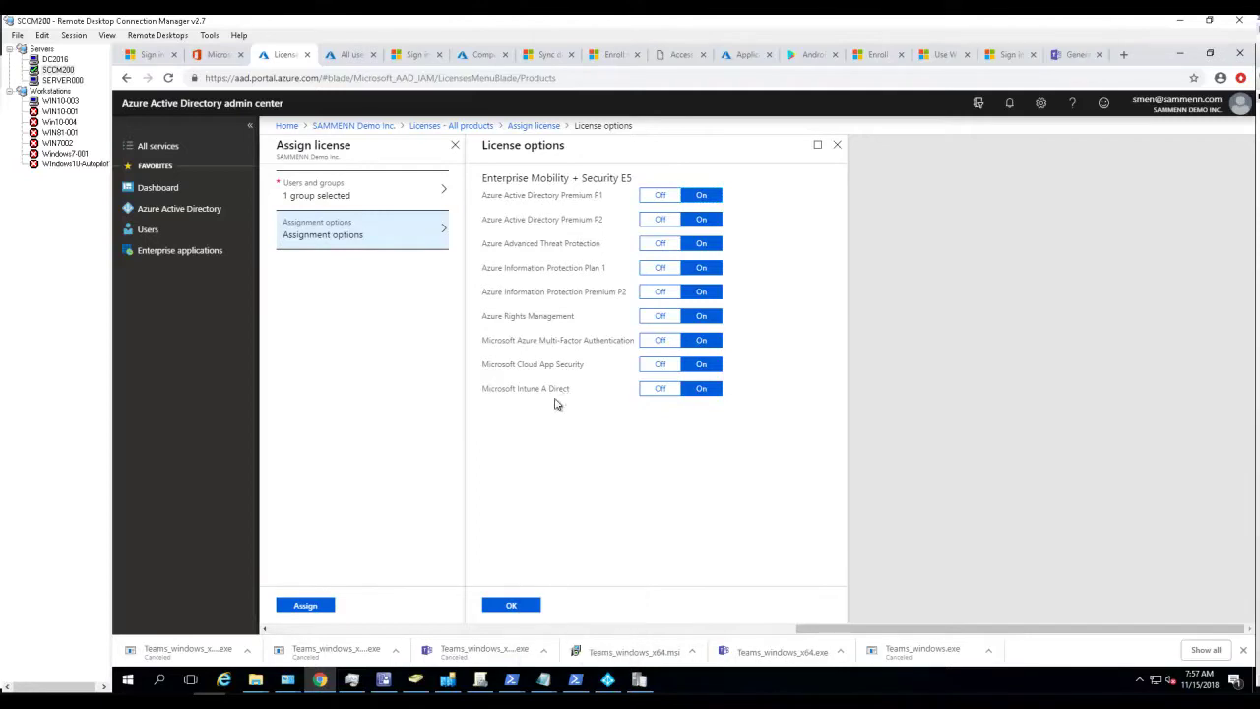
pyautogui.click(657, 391)
pyautogui.click(697, 390)
pyautogui.click(667, 370)
pyautogui.click(660, 341)
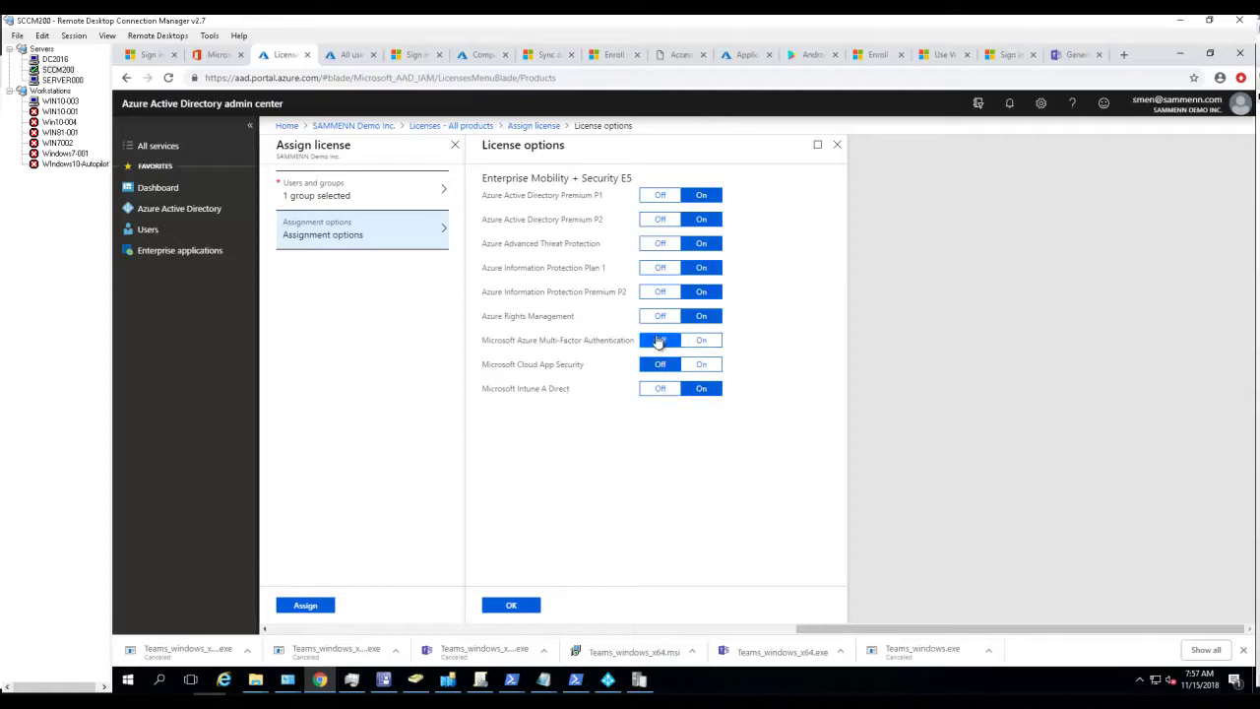
pyautogui.click(698, 366)
pyautogui.click(699, 340)
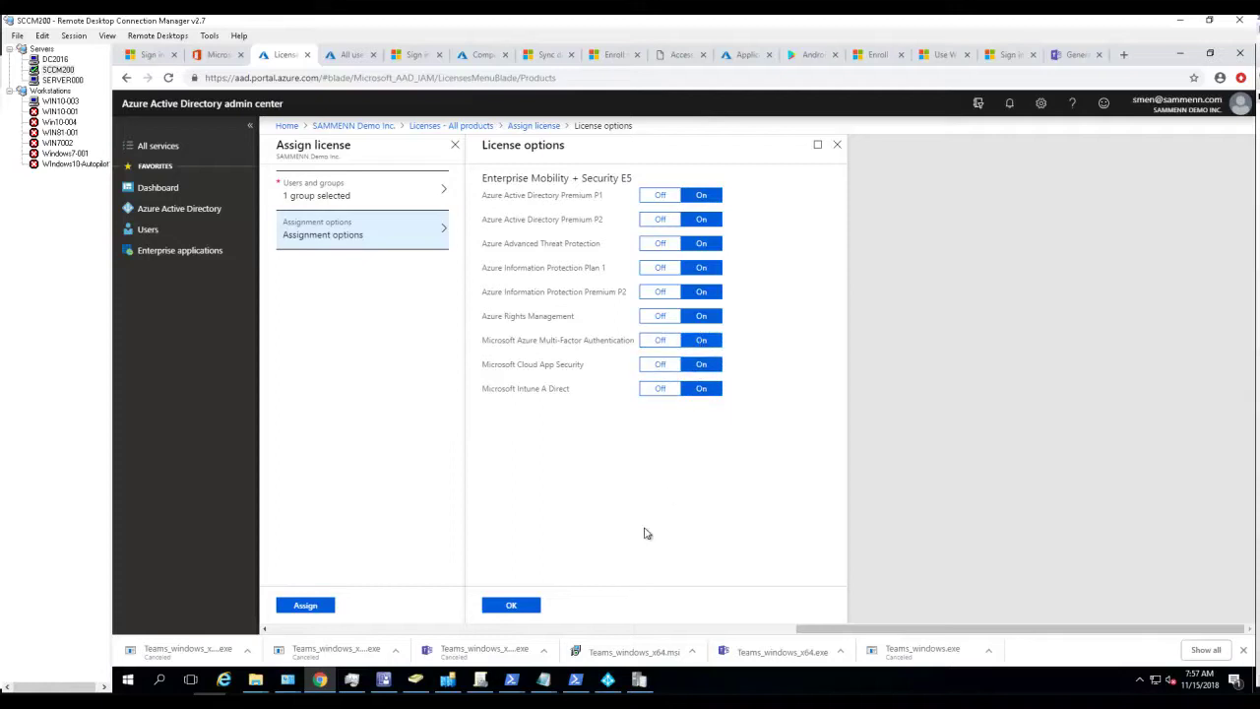
pyautogui.click(518, 604)
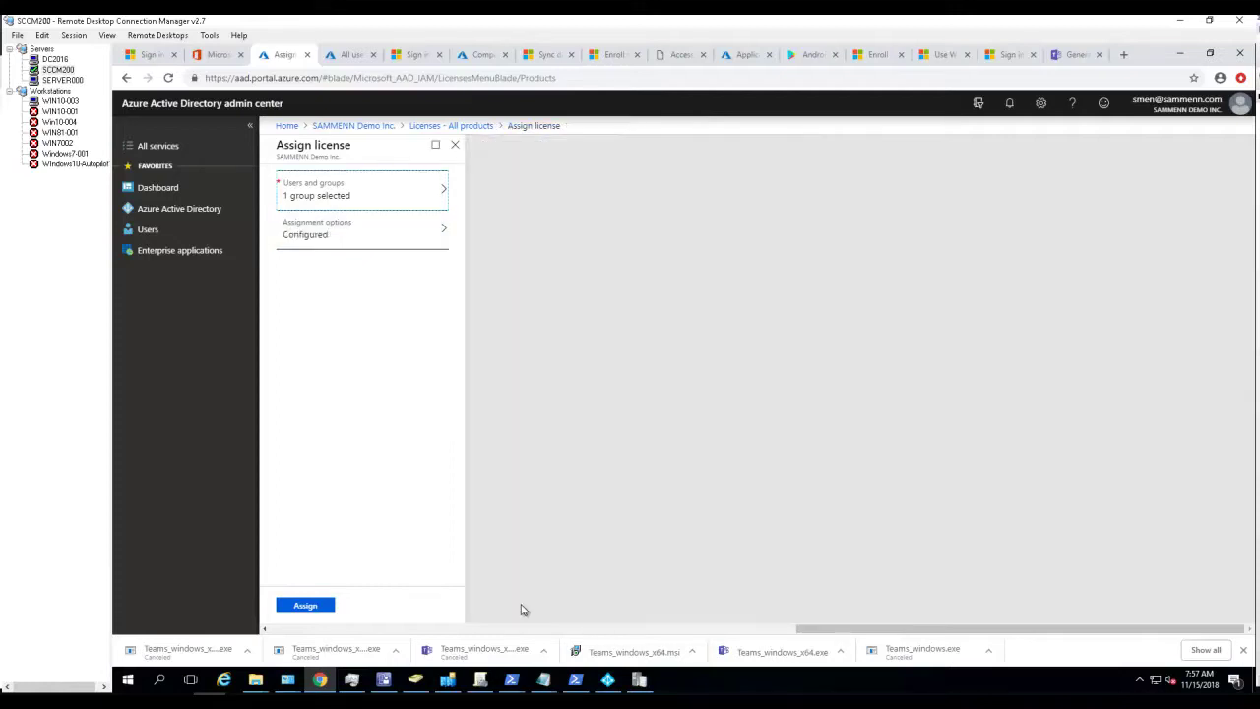
pyautogui.click(304, 606)
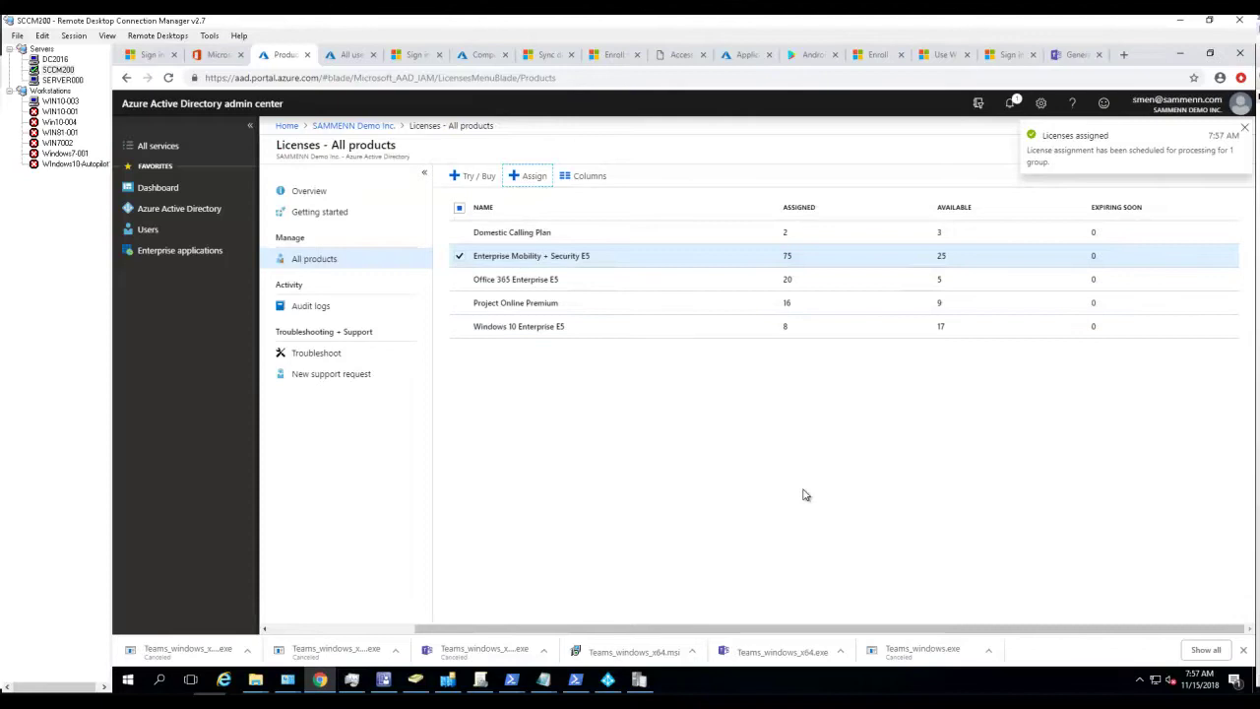
# - Reload and confirm DesktopSecurityGroup under the E5 license's Licensed groups, then return to Microsoft 365
pyautogui.click(998, 464)
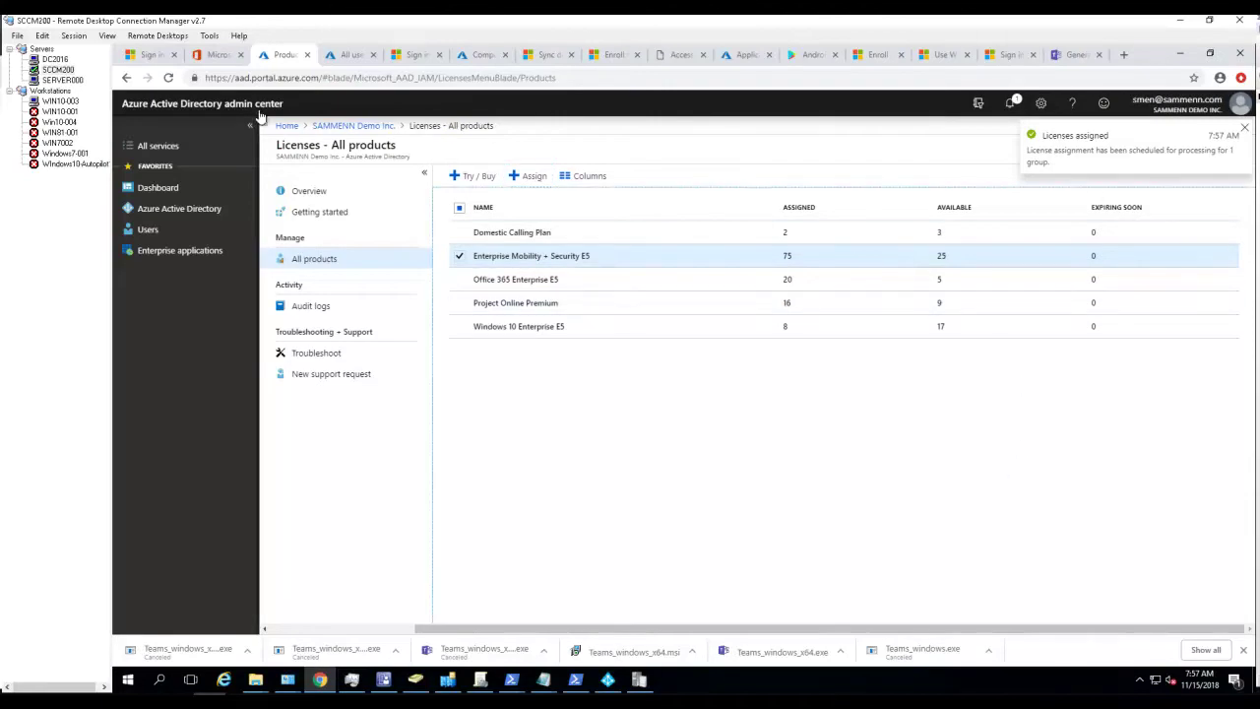
pyautogui.click(168, 79)
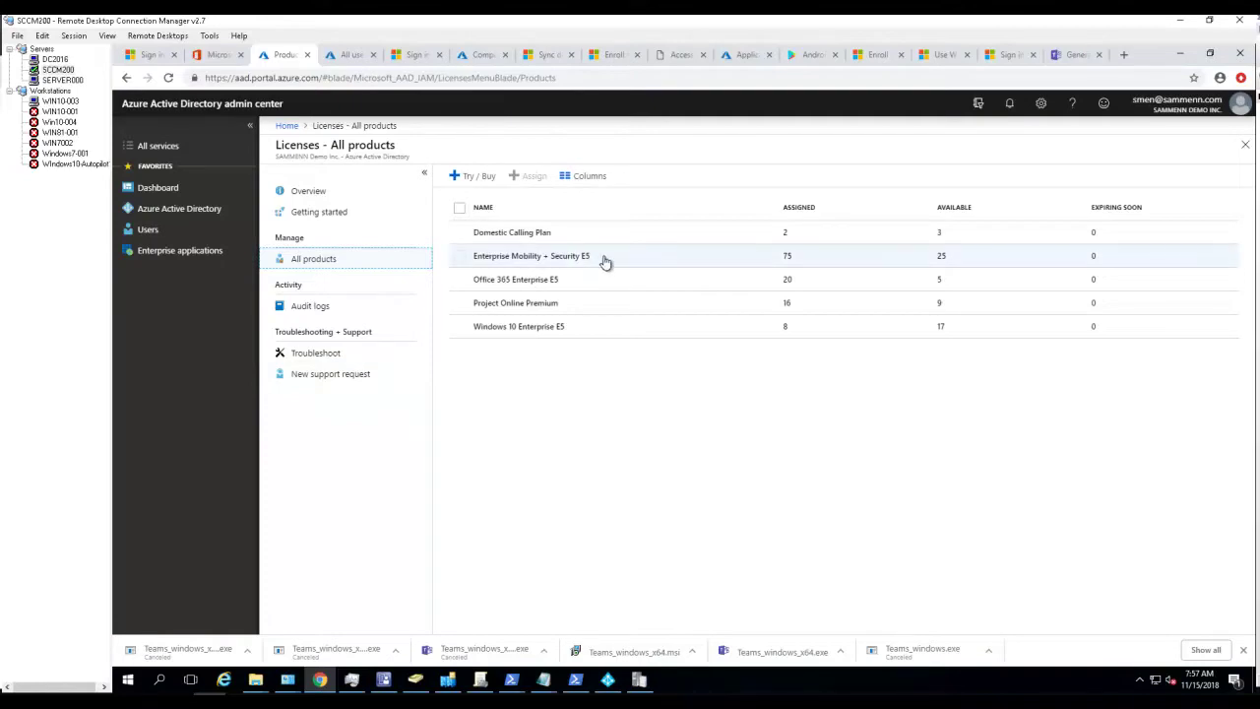
pyautogui.click(599, 264)
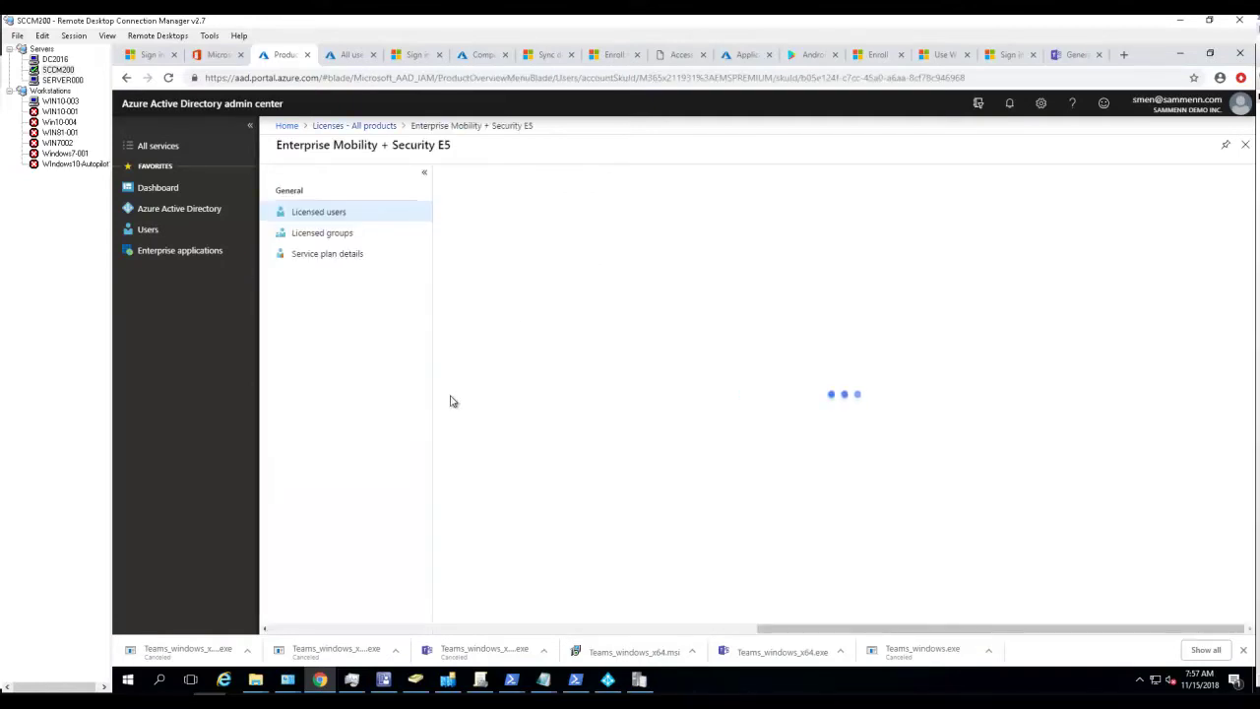
pyautogui.click(337, 233)
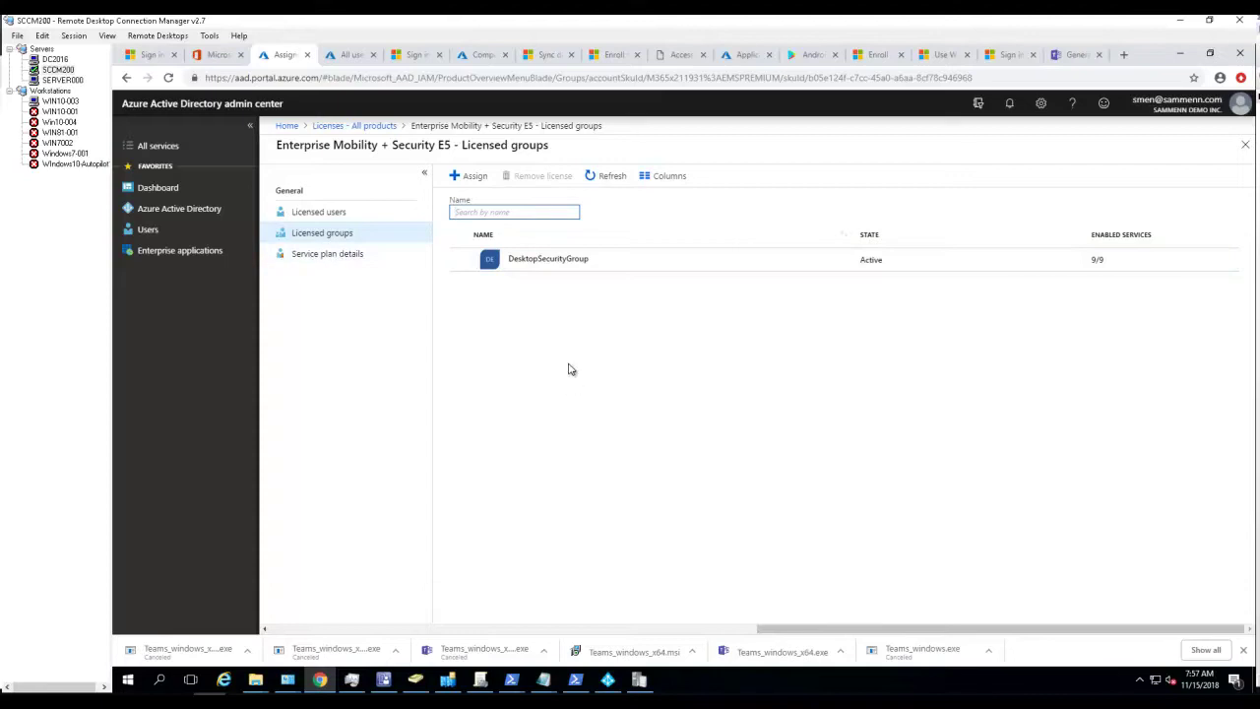
pyautogui.click(210, 59)
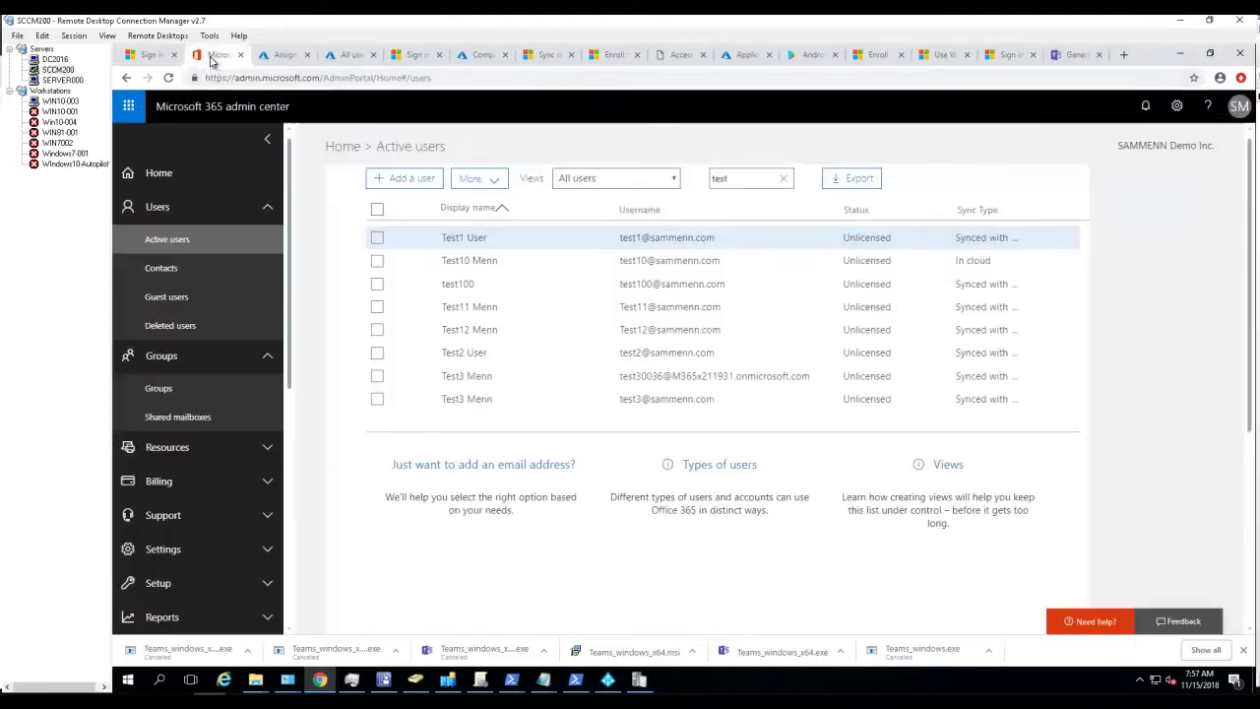
# - Search active users for 'test' and check Test2 User's product licenses
pyautogui.click(178, 246)
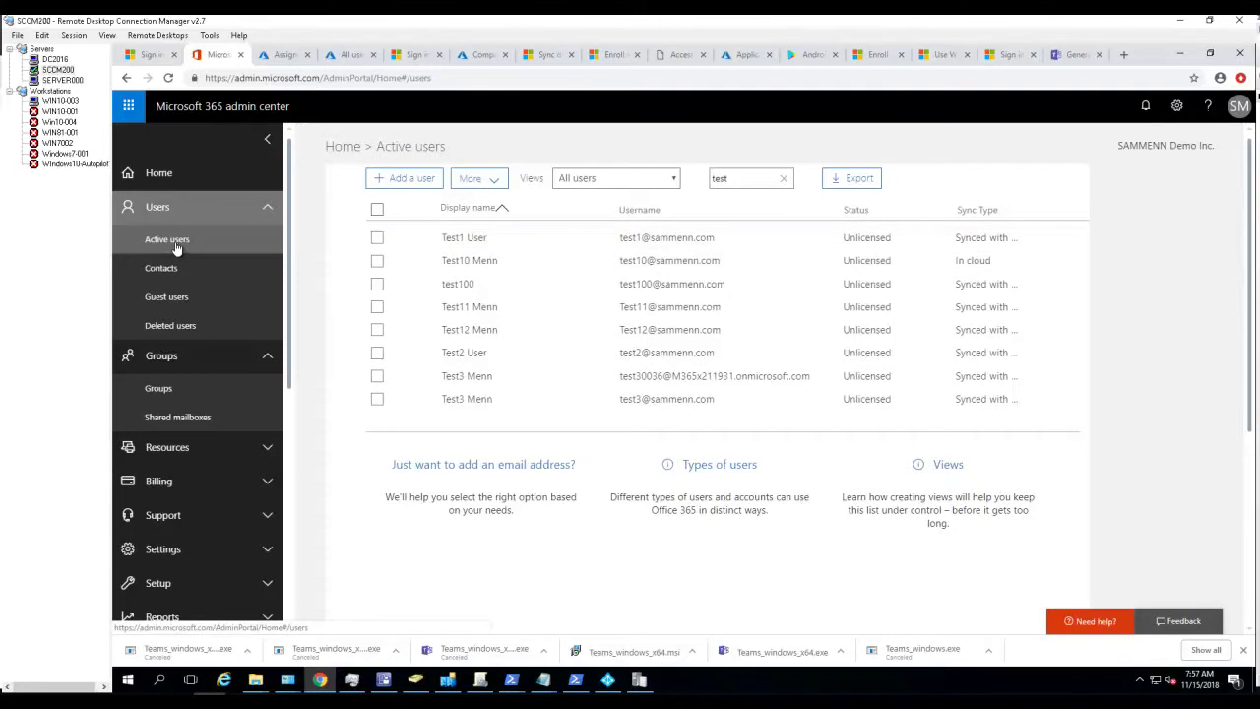
pyautogui.click(168, 78)
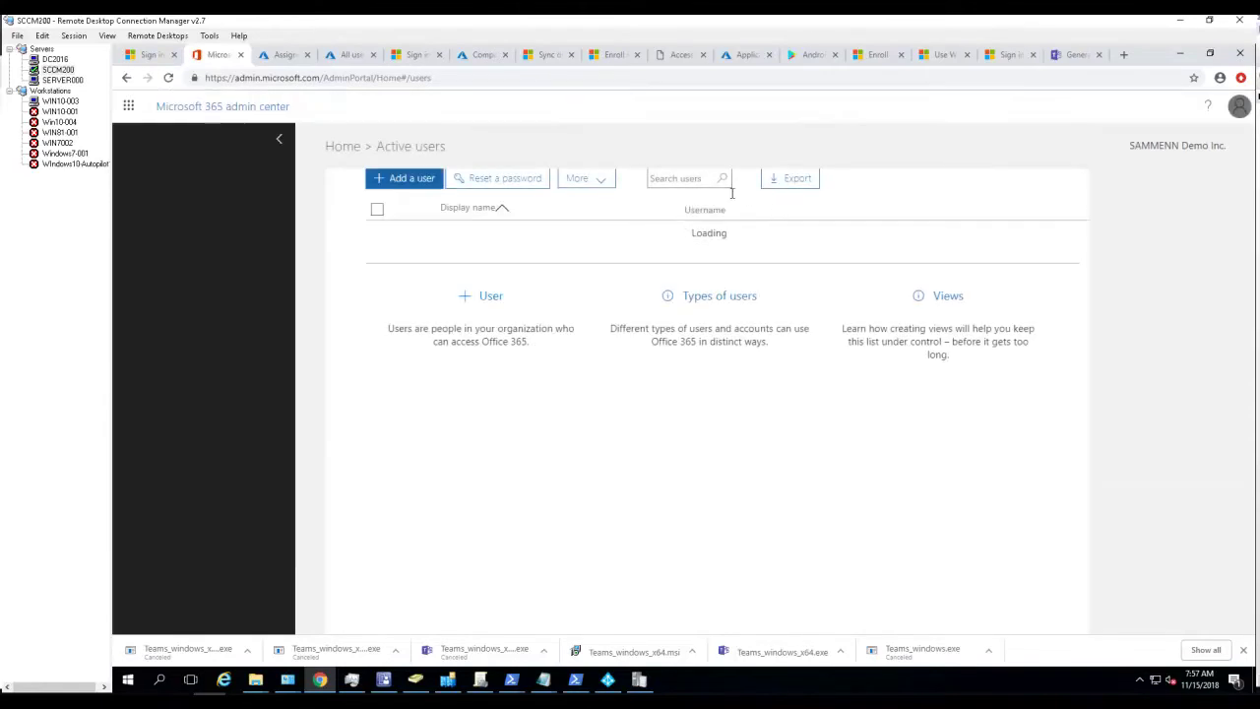
pyautogui.click(733, 179)
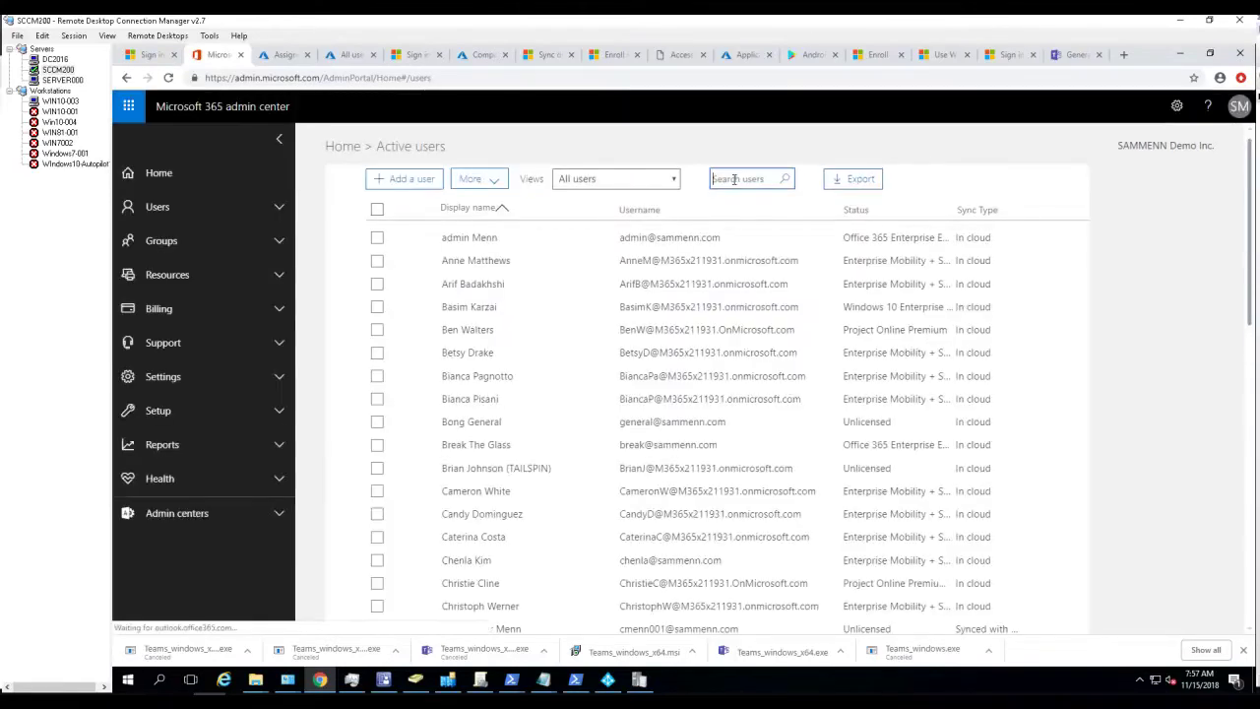
pyautogui.write('test')
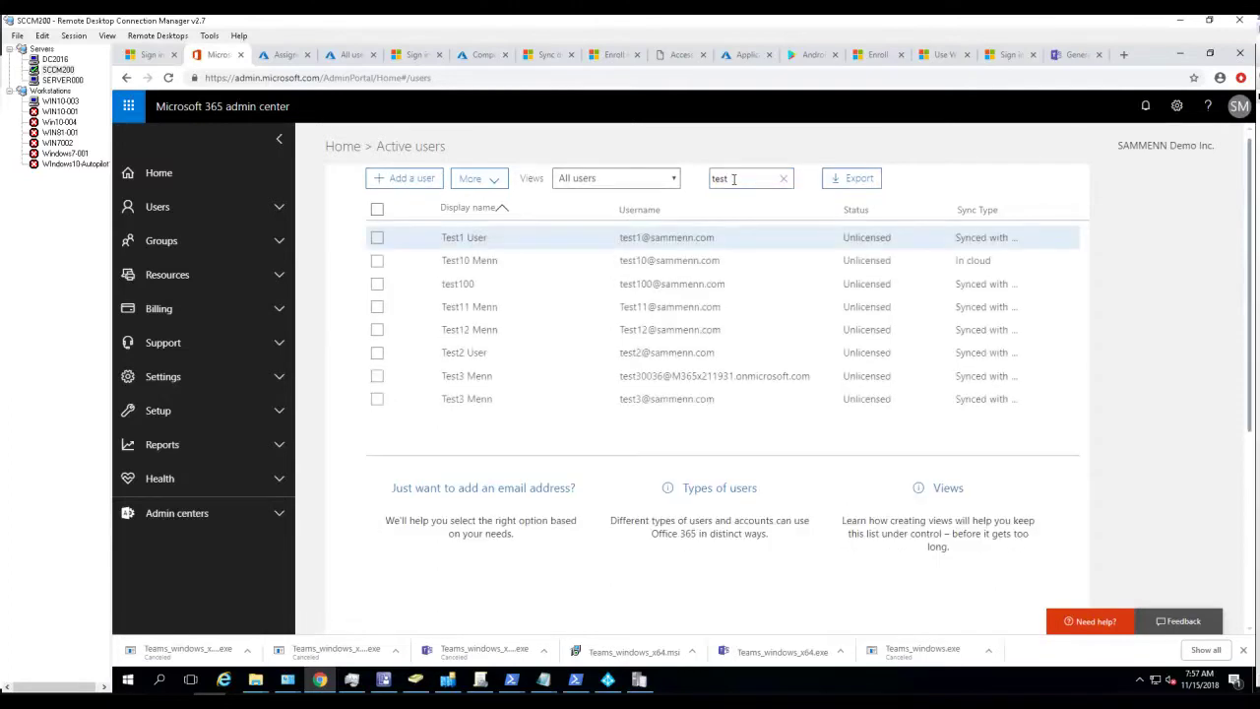
pyautogui.click(512, 354)
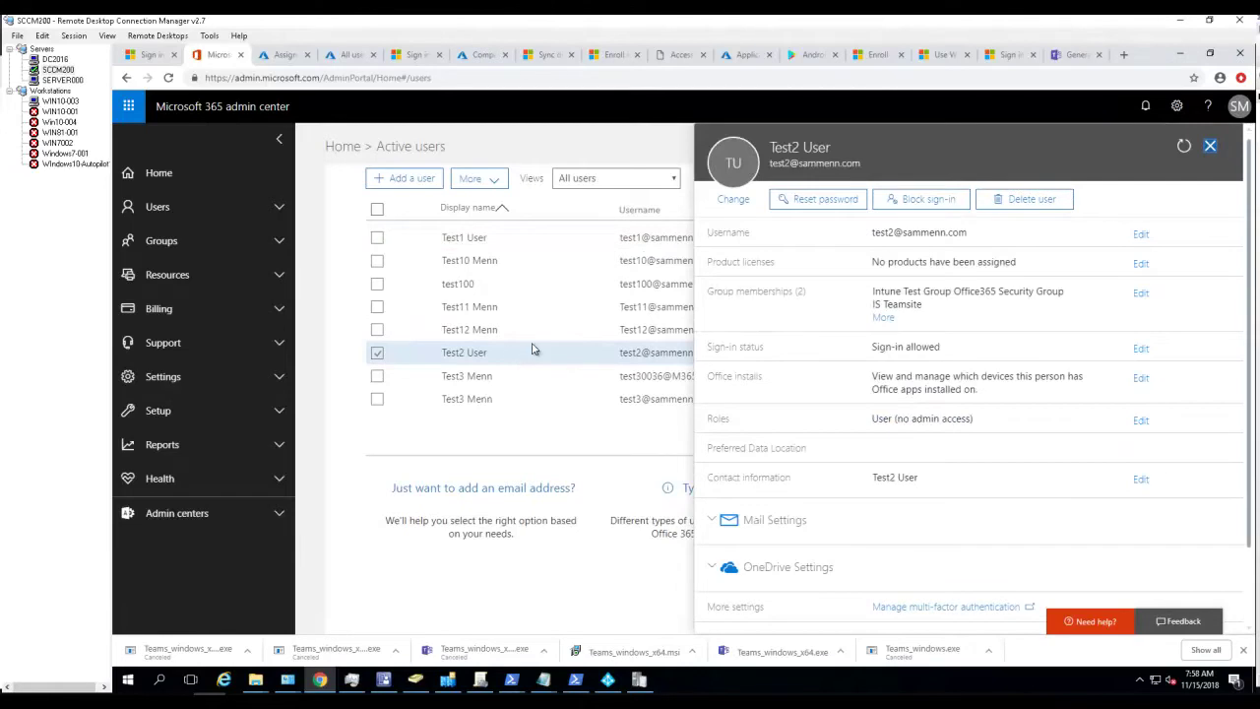
pyautogui.click(1141, 266)
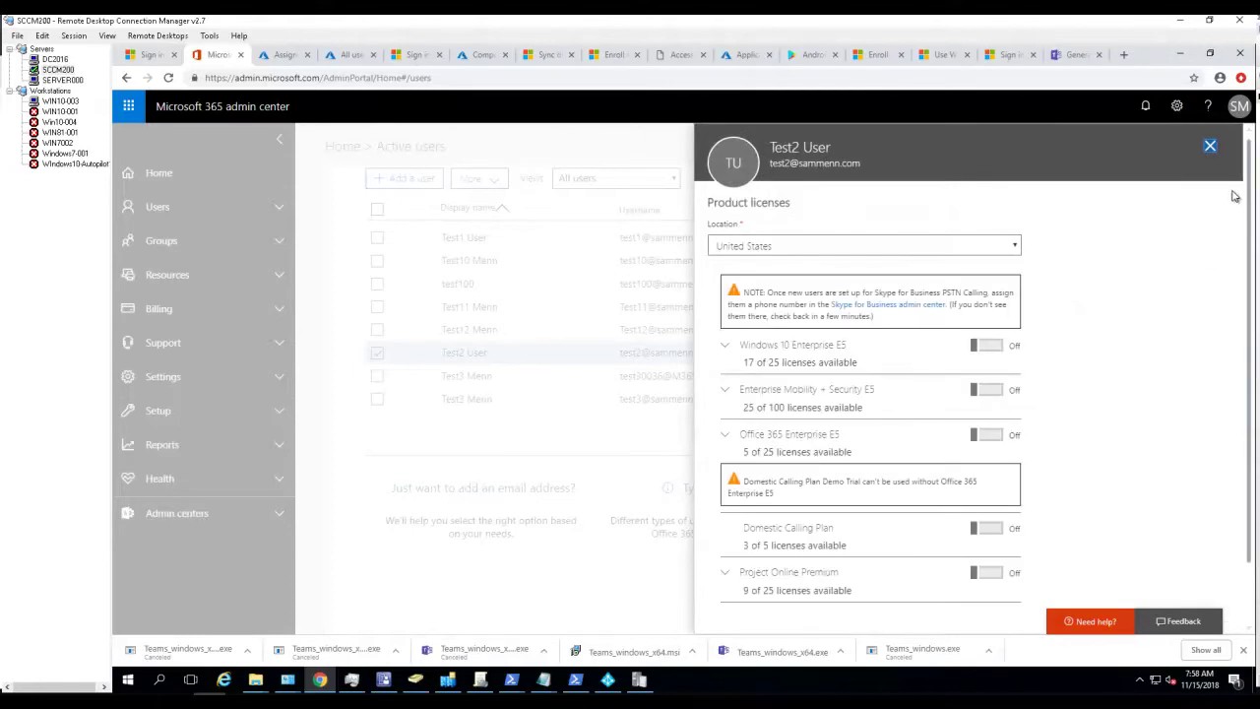
pyautogui.click(1210, 146)
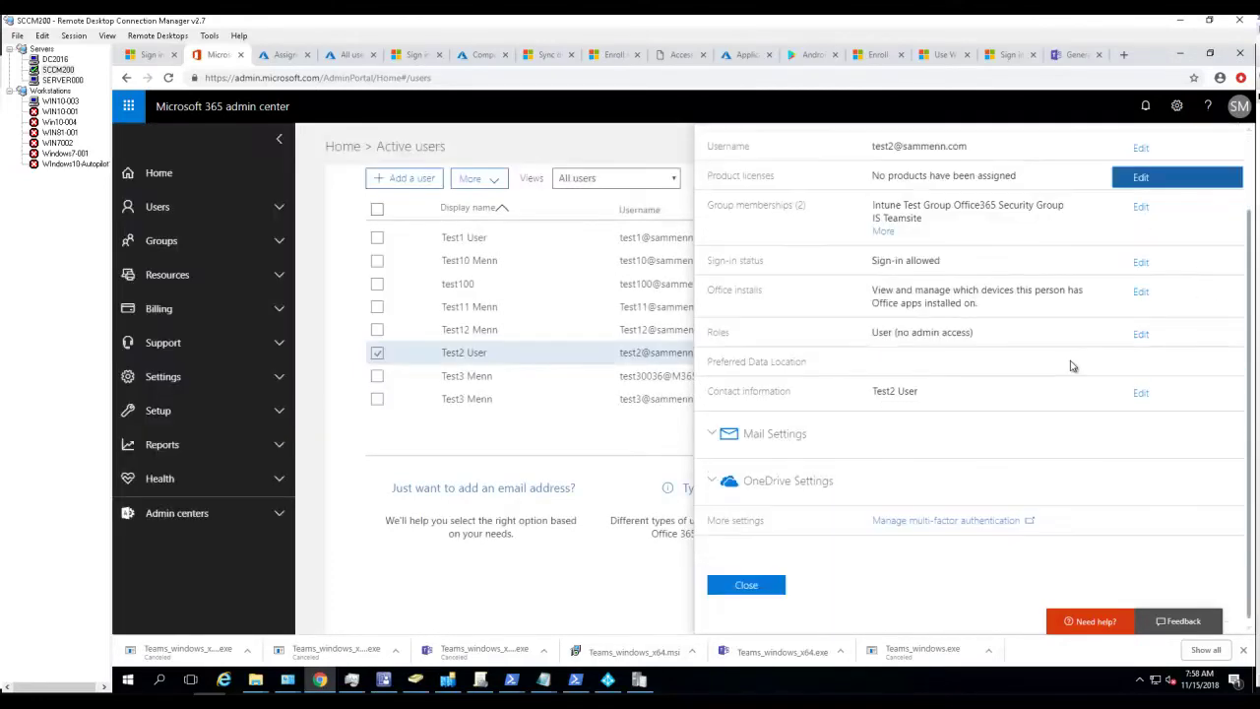
pyautogui.click(773, 591)
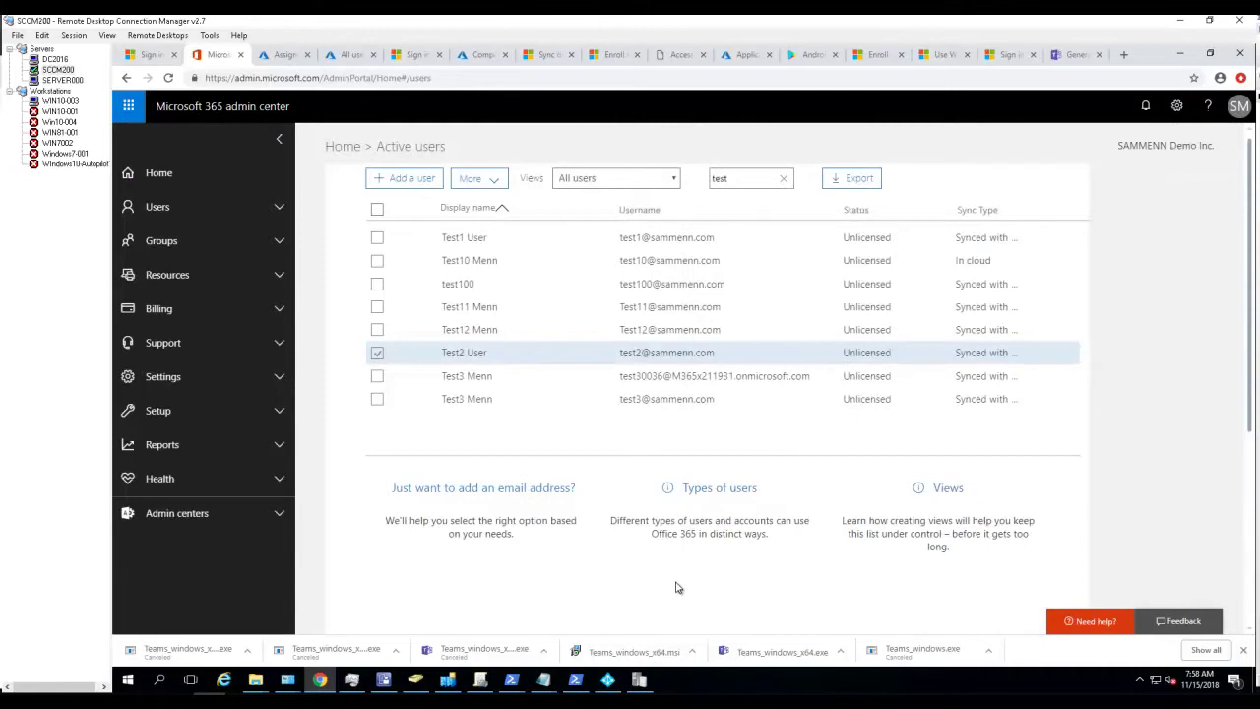
# - Reload and search 'test' again to see the updated license status
pyautogui.click(168, 79)
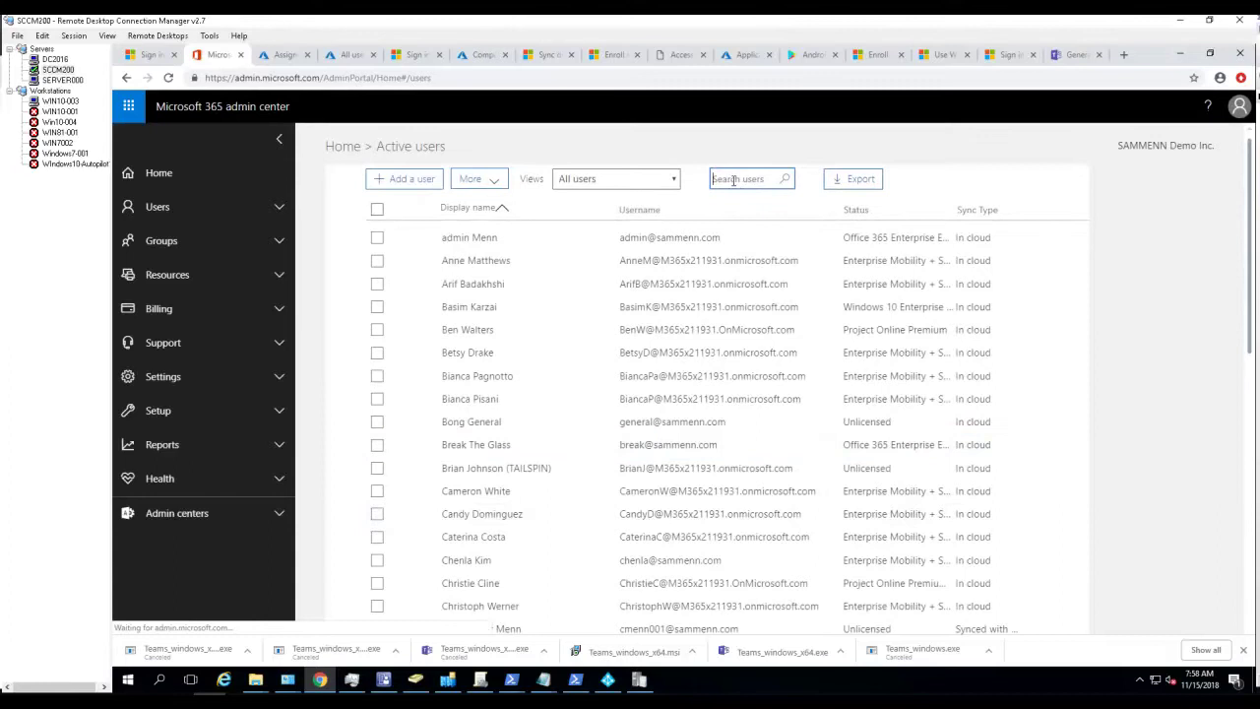
pyautogui.click(733, 182)
pyautogui.write('test')
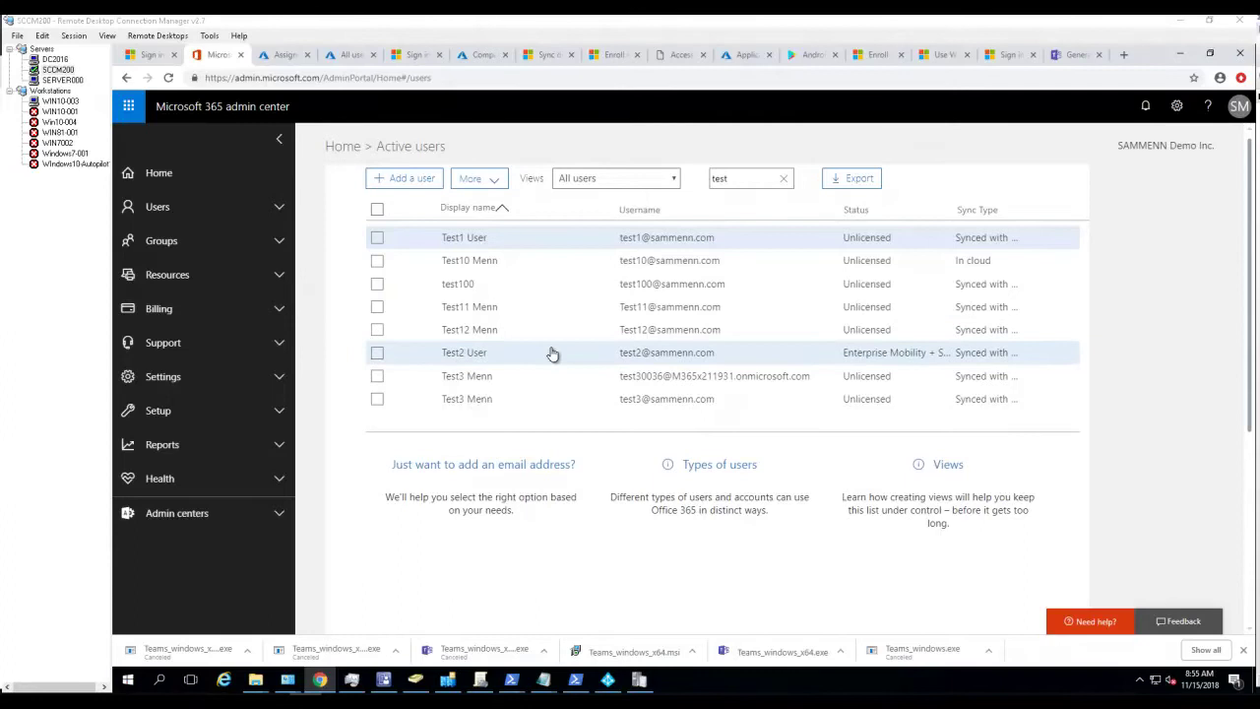
pyautogui.click(171, 79)
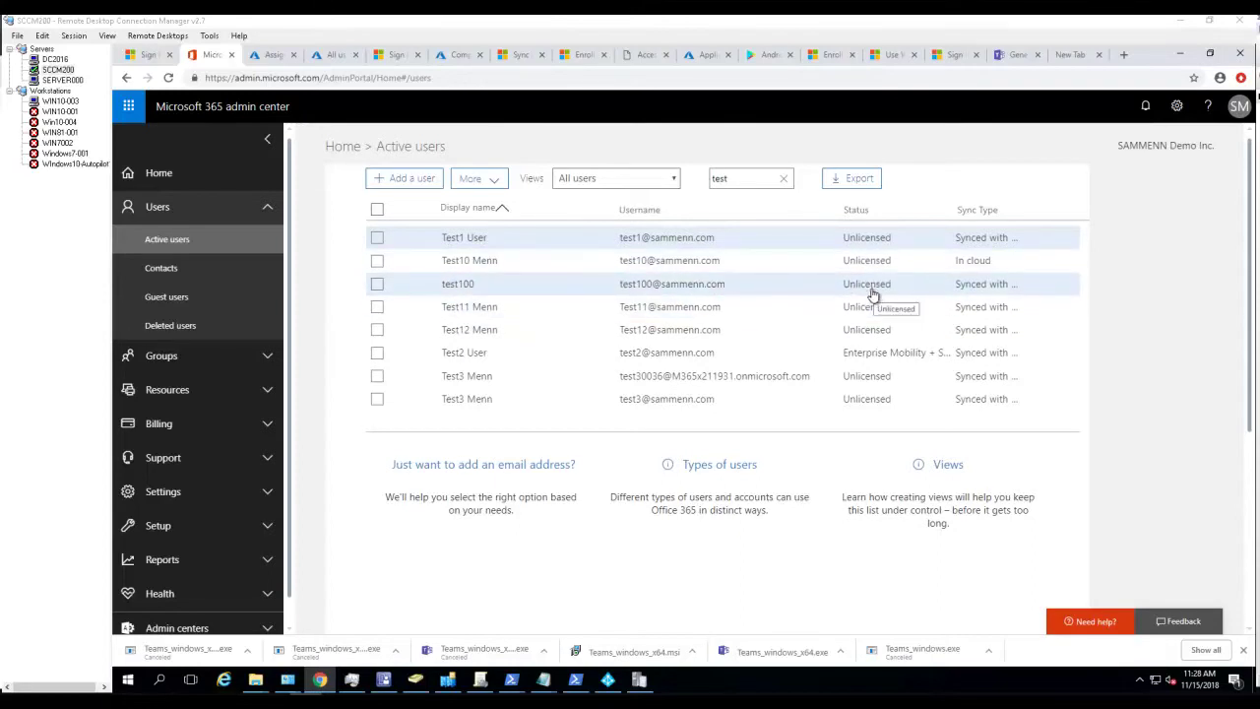
pyautogui.click(378, 284)
pyautogui.click(378, 285)
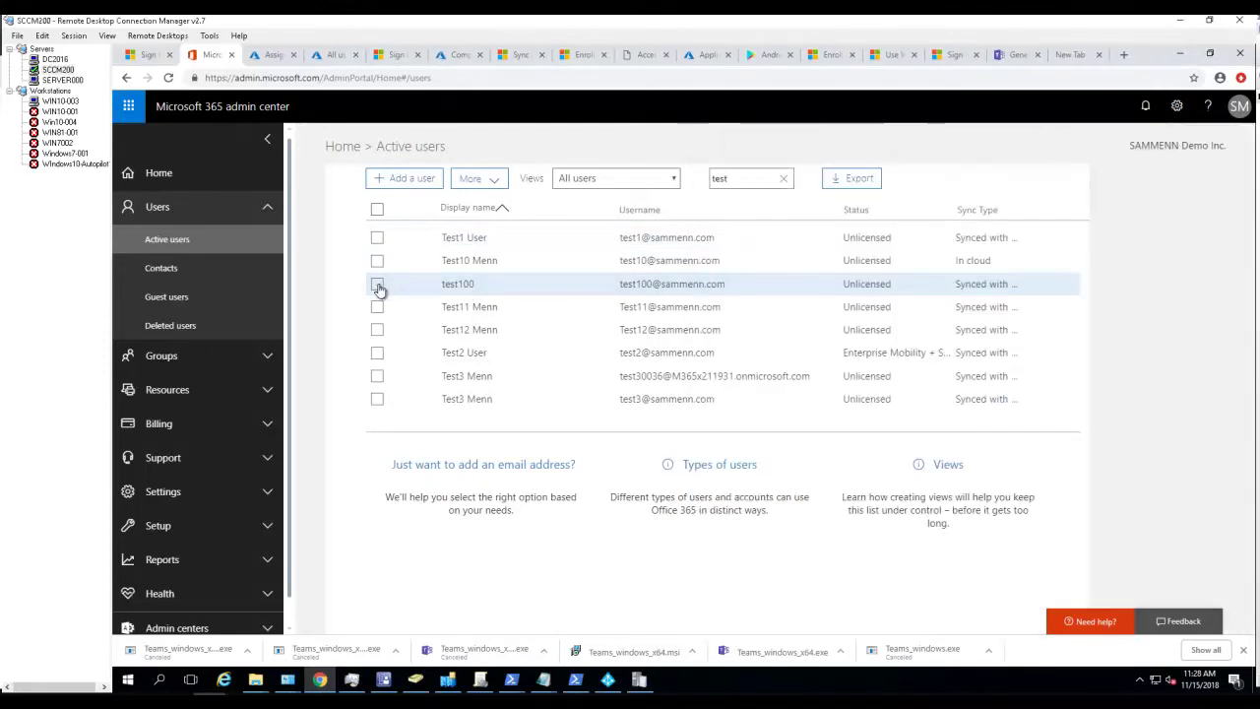
pyautogui.click(378, 285)
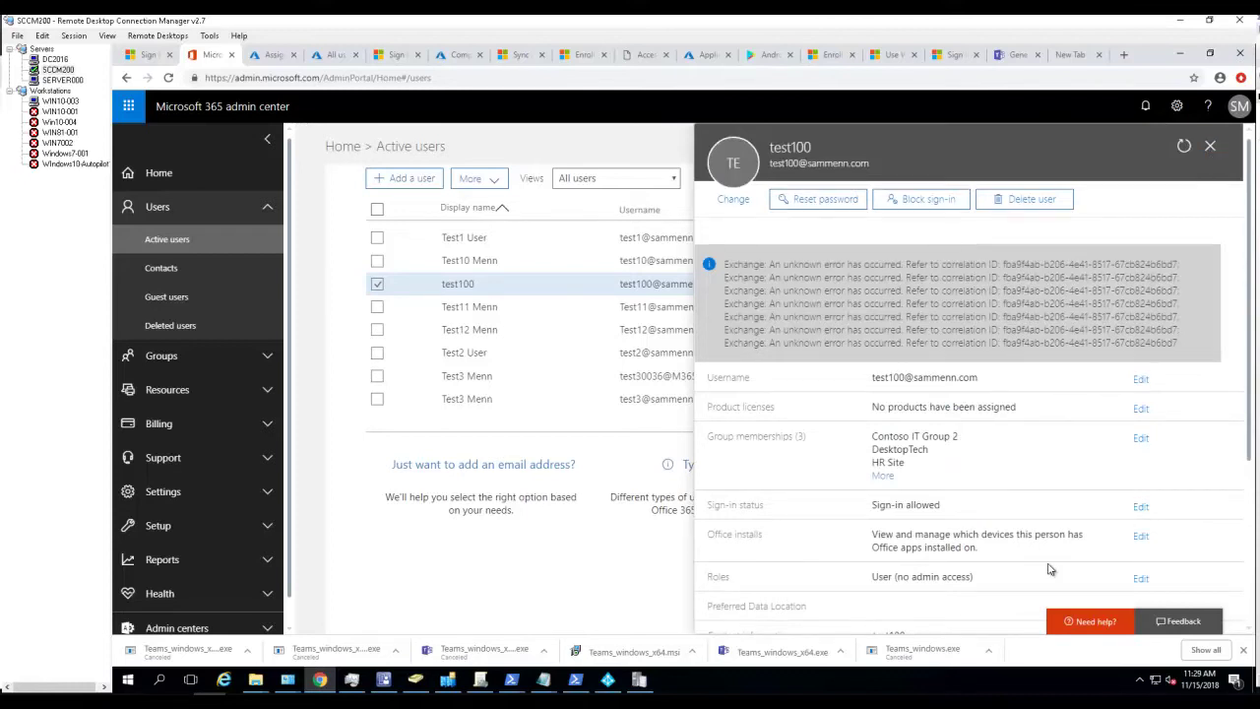
pyautogui.scroll(-3, 1050, 568)
pyautogui.scroll(3, 1015, 483)
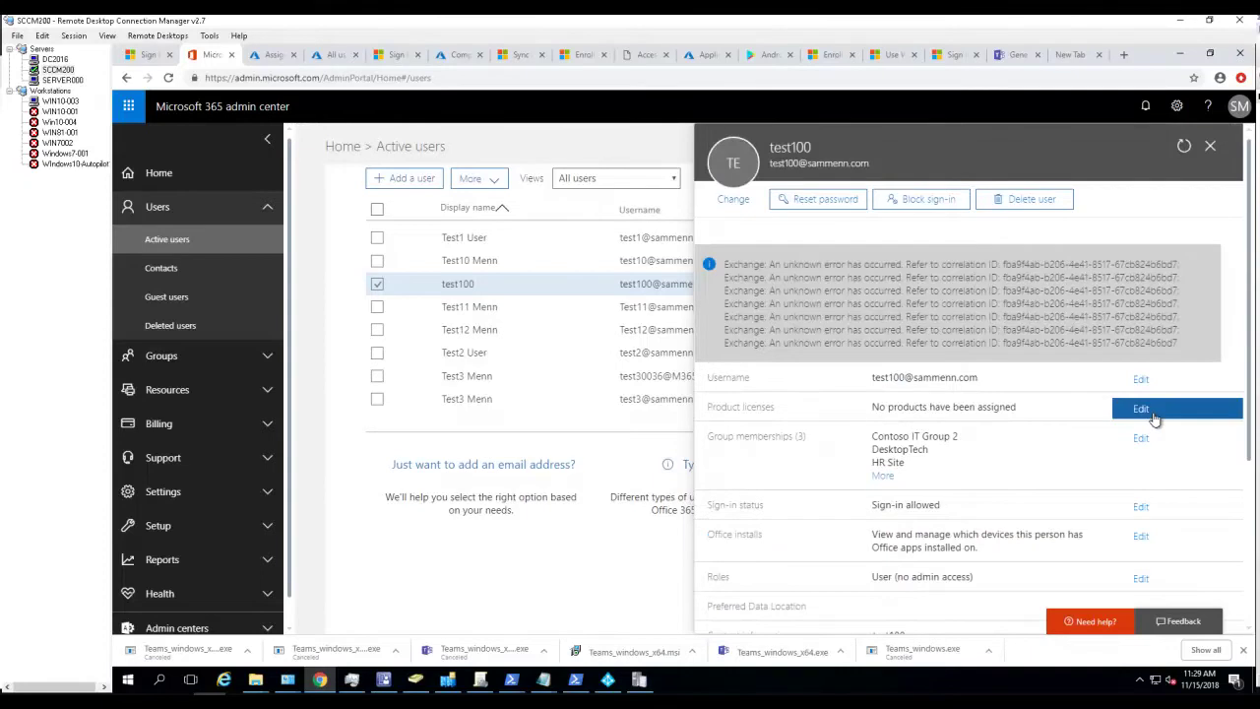
pyautogui.scroll(-2, 1073, 442)
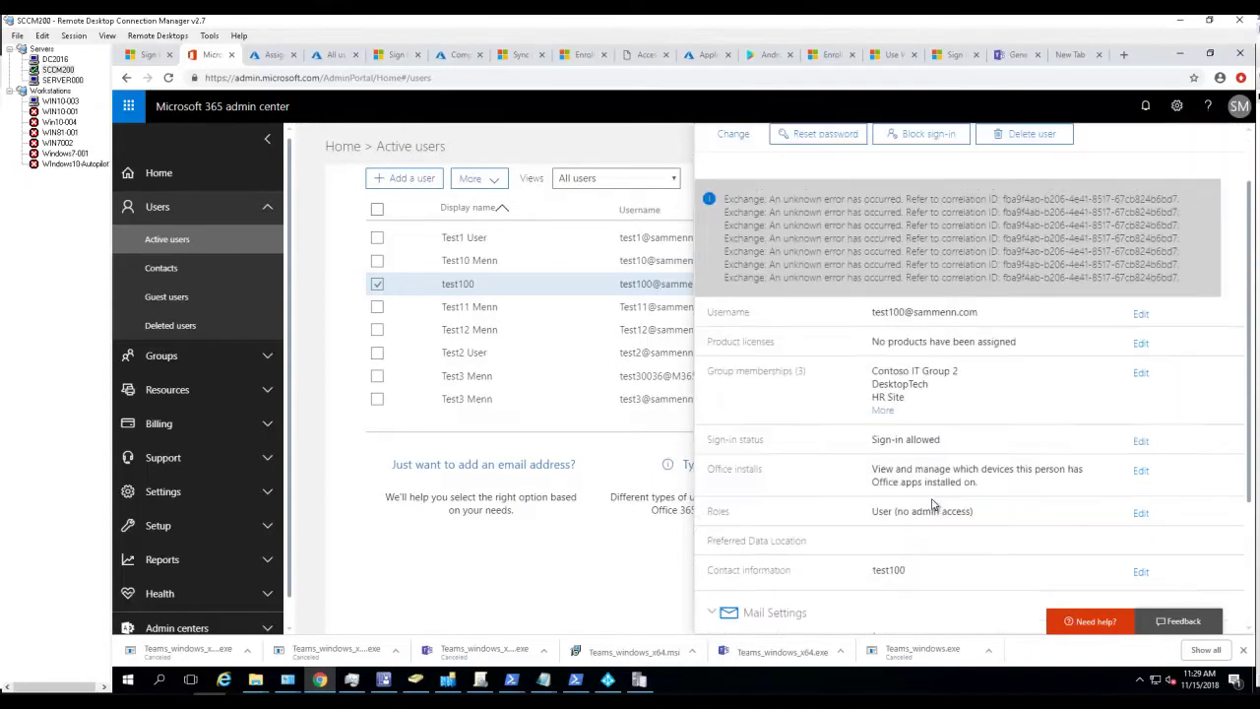
pyautogui.click(1139, 309)
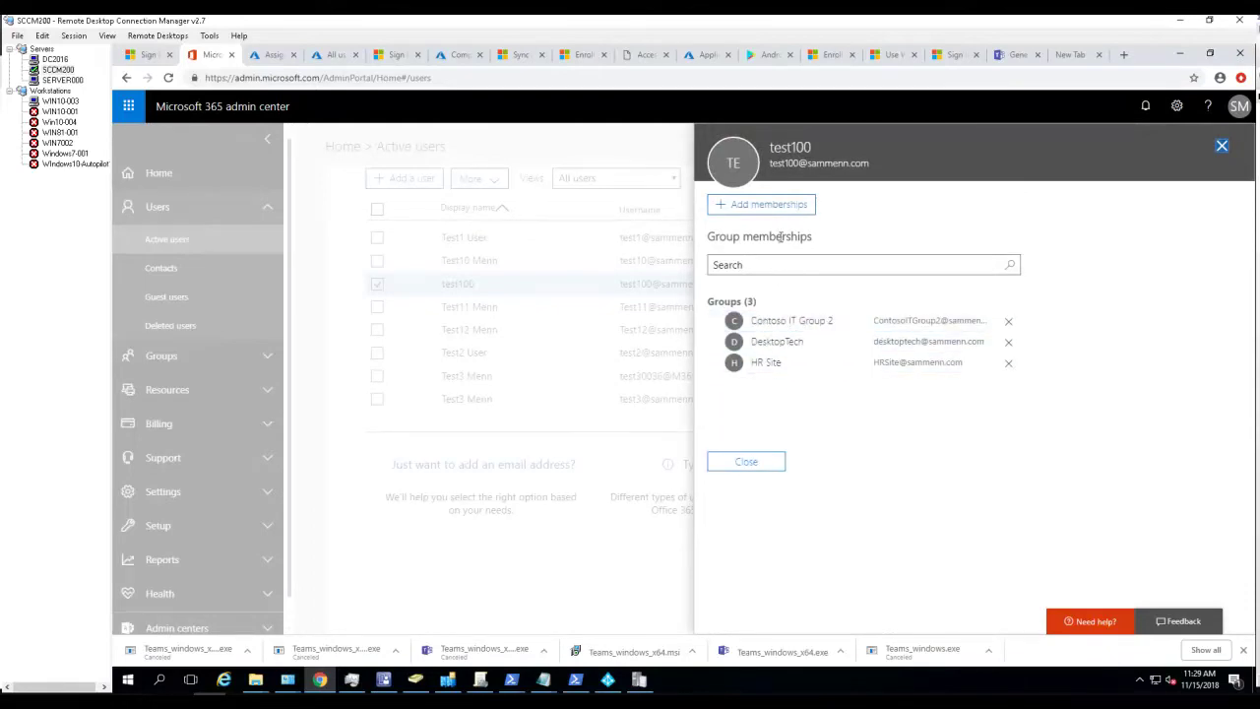
pyautogui.click(802, 264)
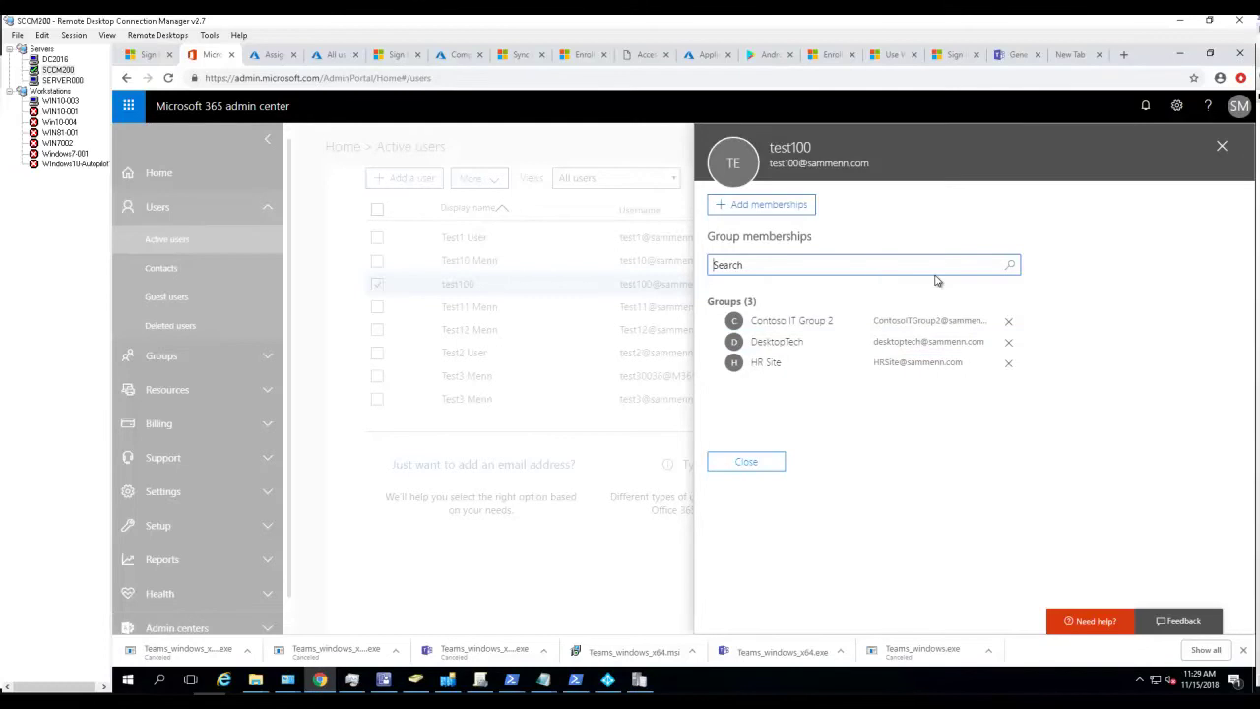
pyautogui.click(764, 464)
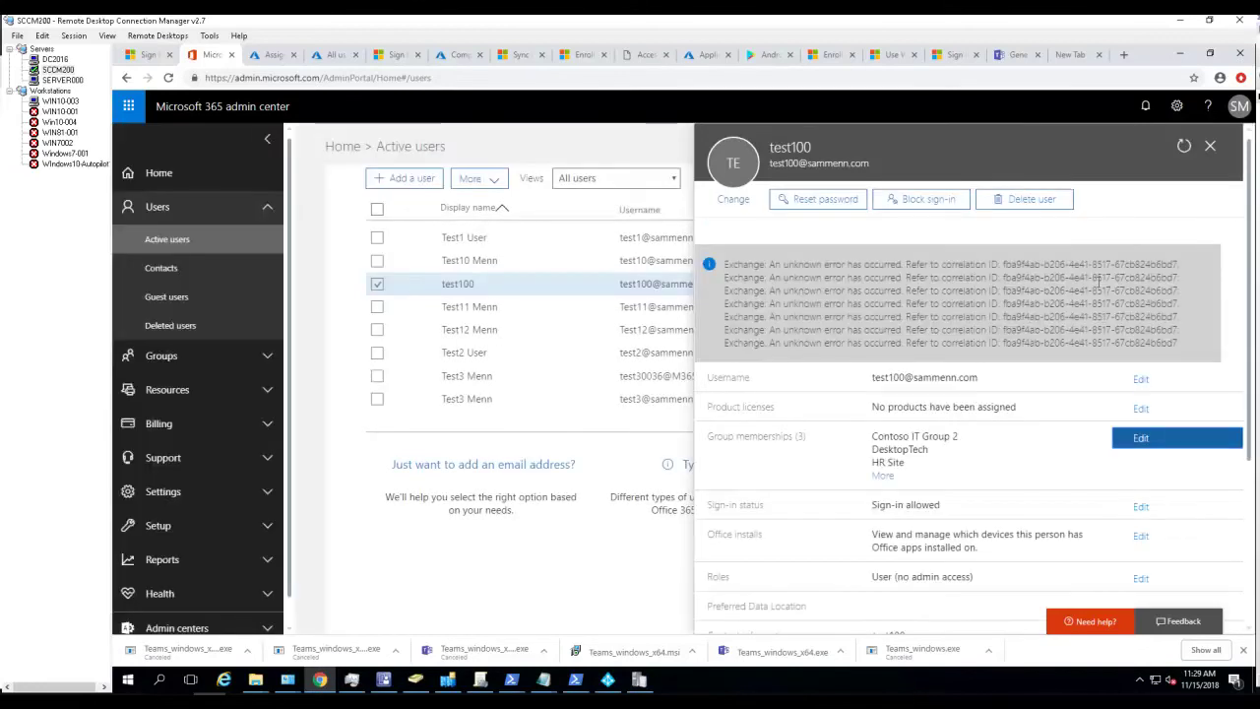
pyautogui.click(1211, 148)
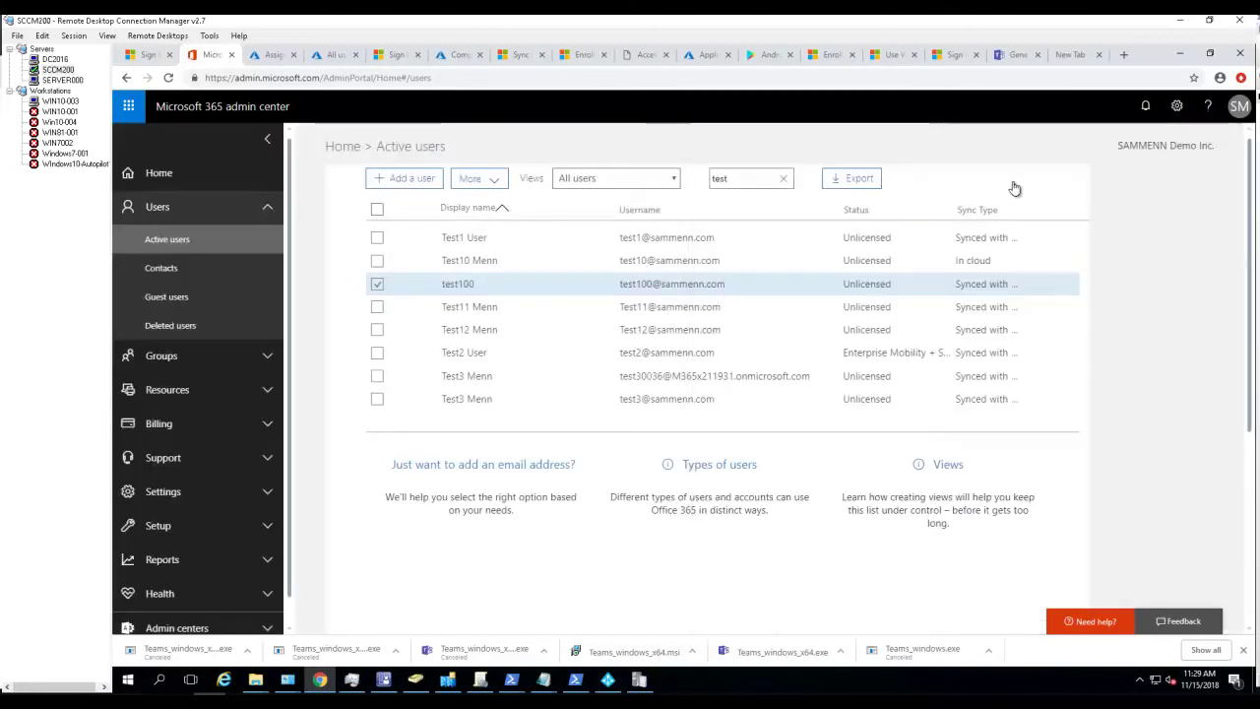
# - Find DesktopSecurityGroup in Groups and open its member list for editing
pyautogui.click(162, 356)
pyautogui.click(158, 388)
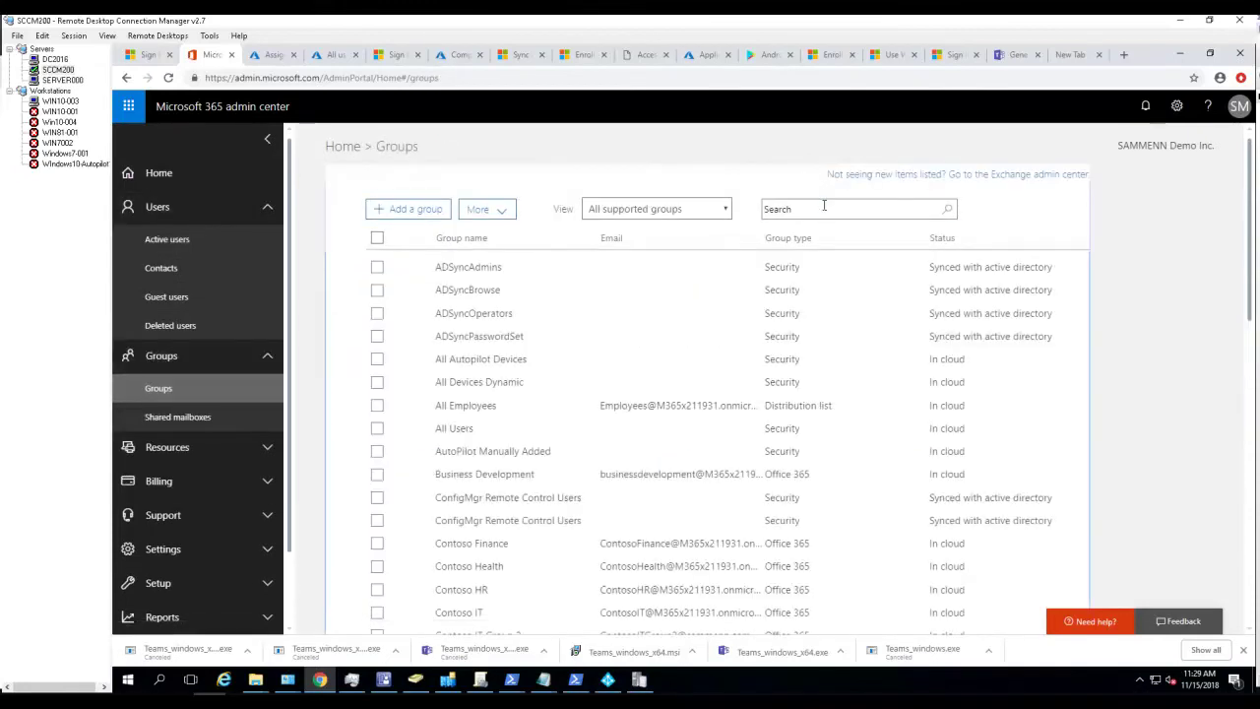
pyautogui.click(823, 206)
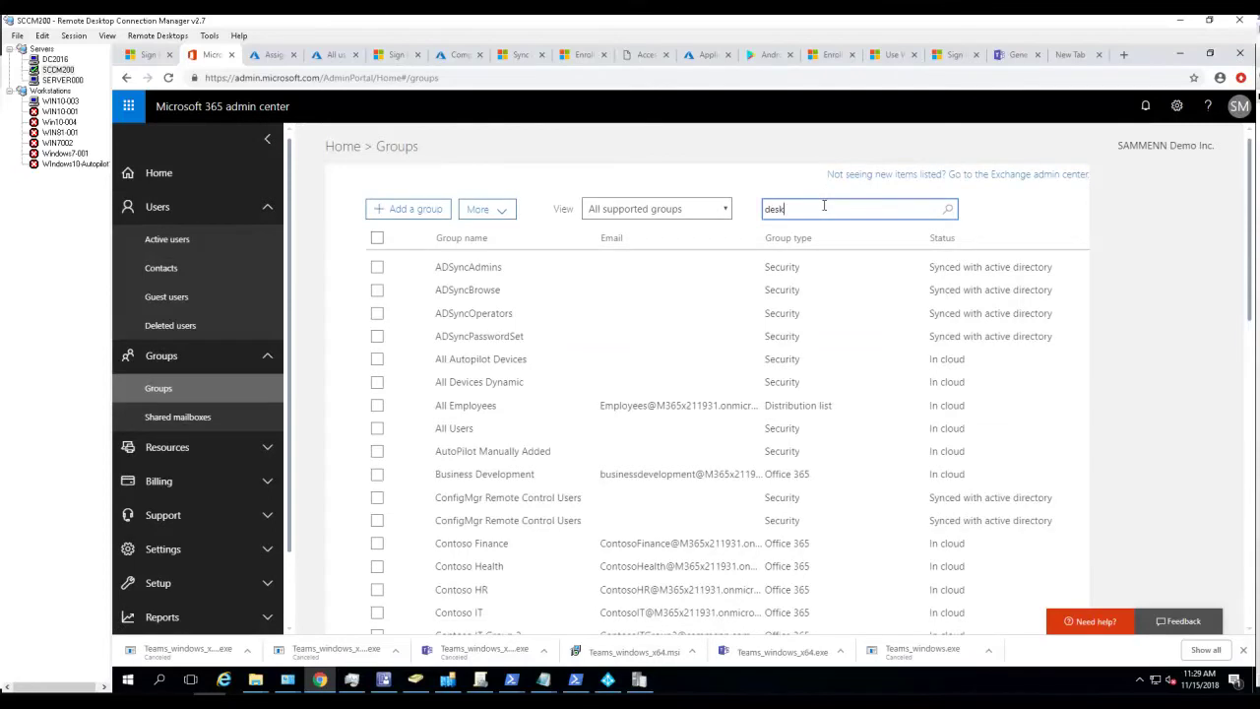
pyautogui.press('Return')
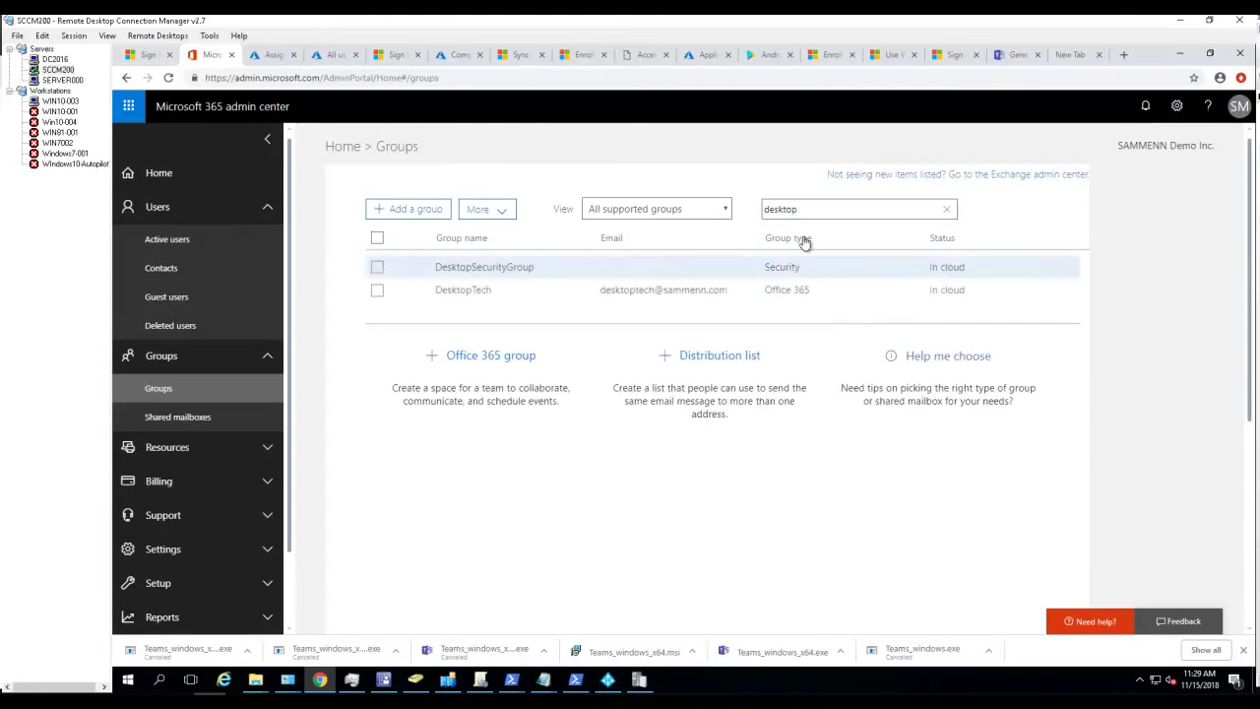
pyautogui.click(378, 269)
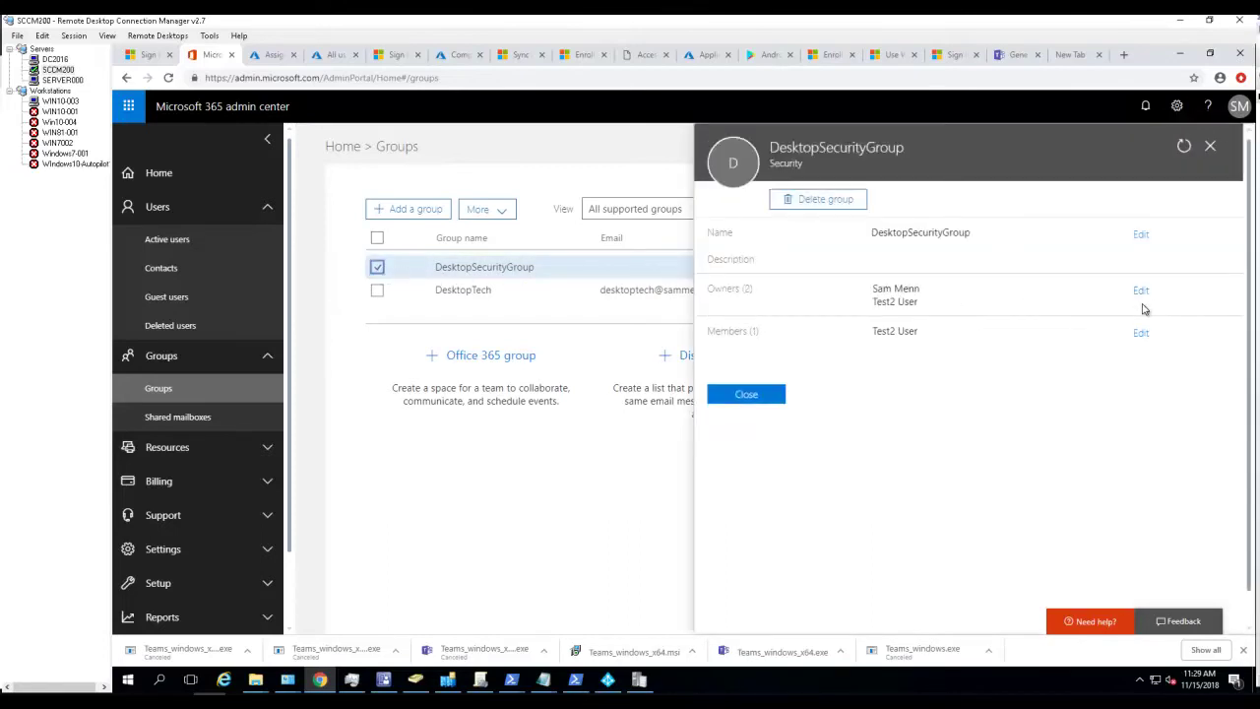
pyautogui.click(1145, 293)
pyautogui.click(1142, 338)
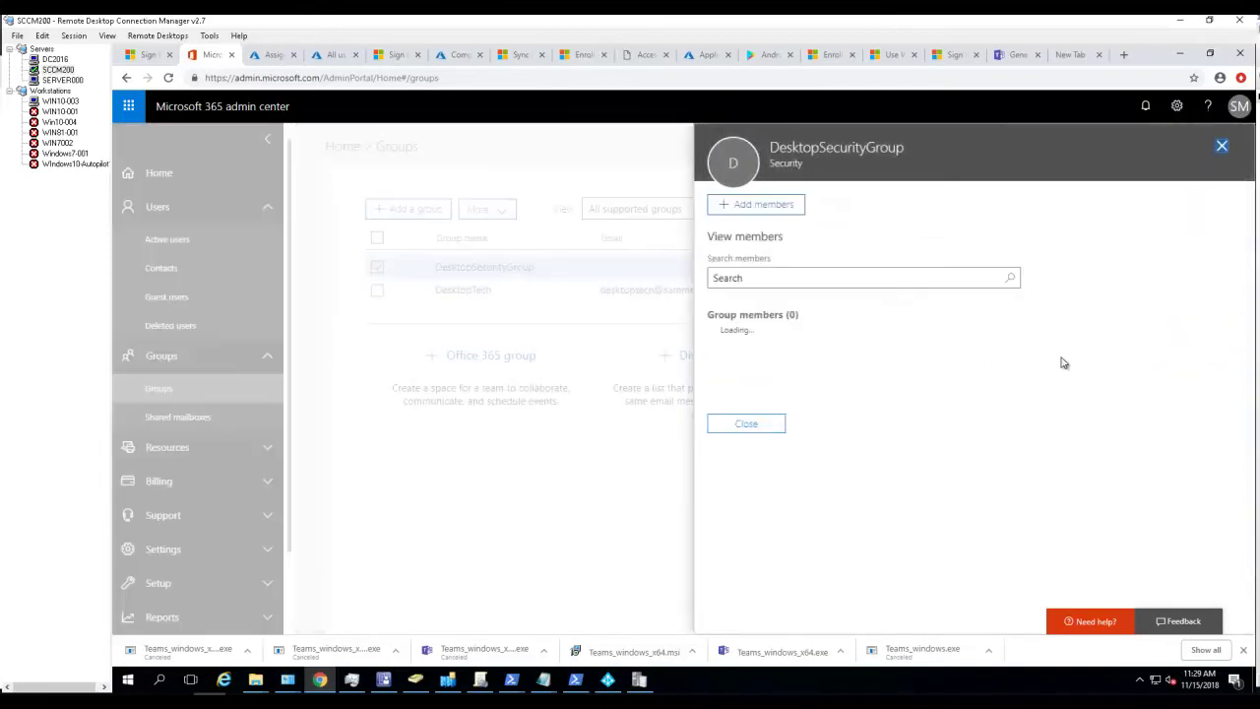
# - Add test100 as a group member, save, and close the group panels
pyautogui.click(768, 204)
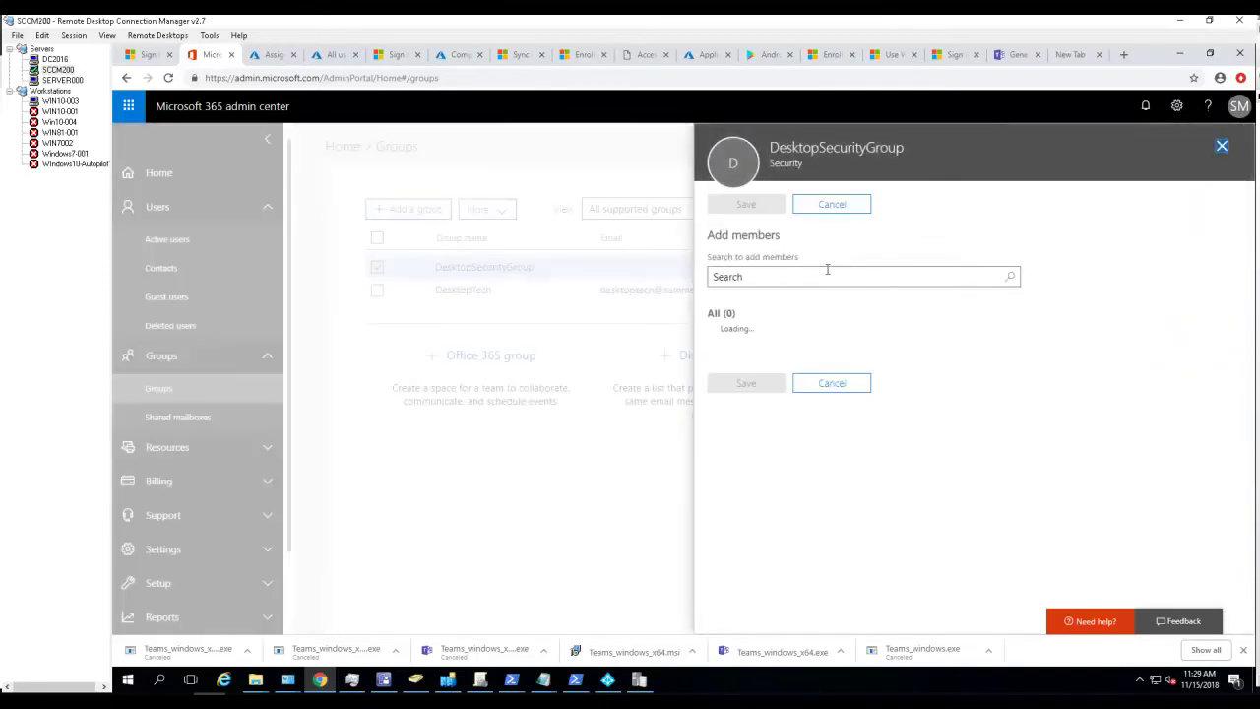
pyautogui.click(828, 278)
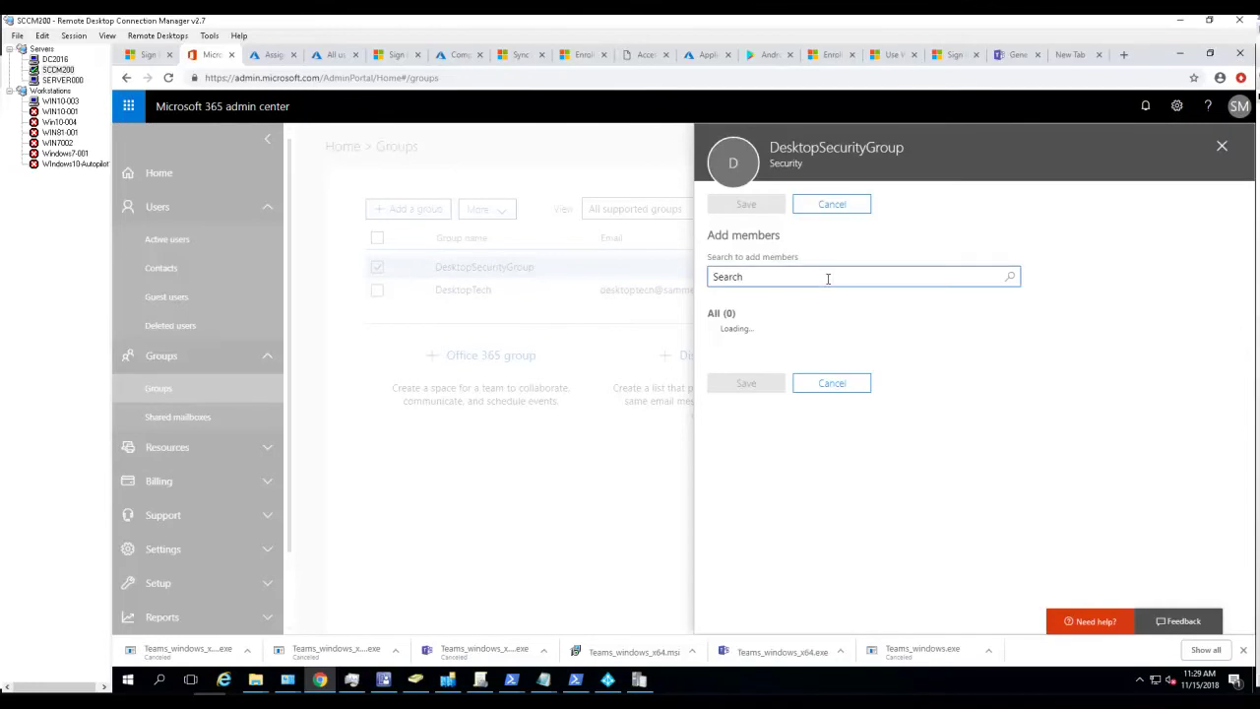
pyautogui.write('test100')
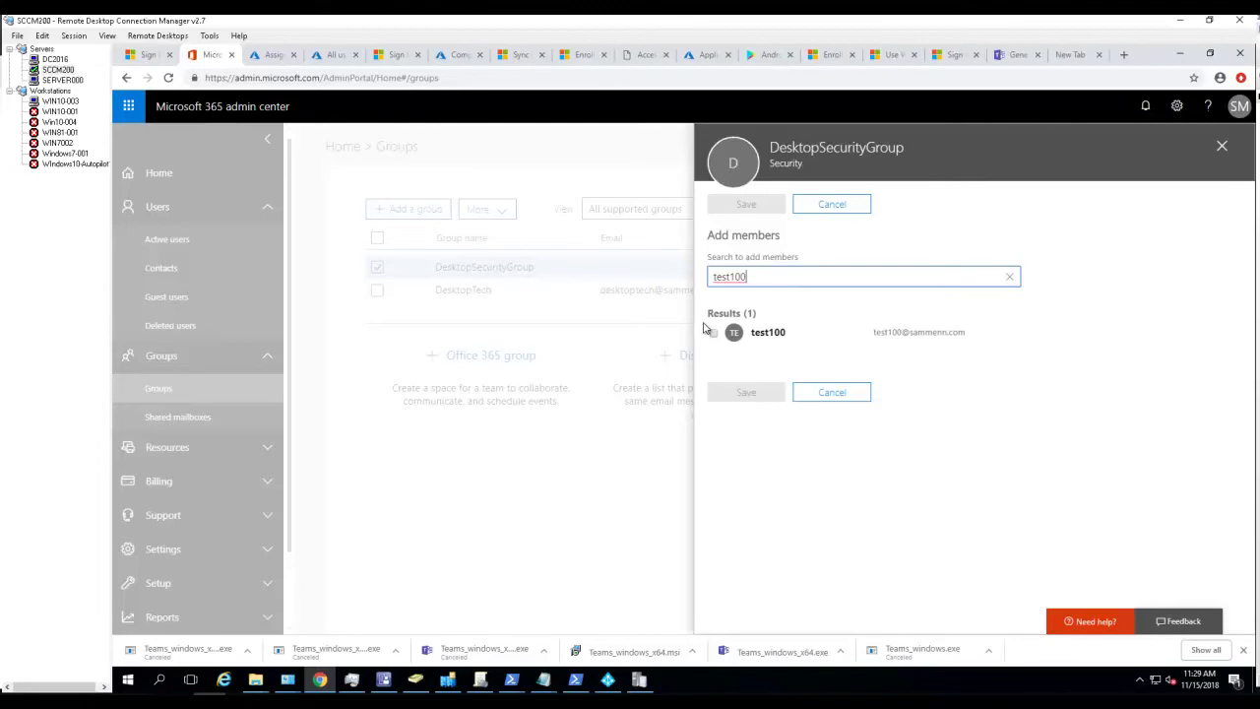
pyautogui.click(714, 332)
pyautogui.click(760, 420)
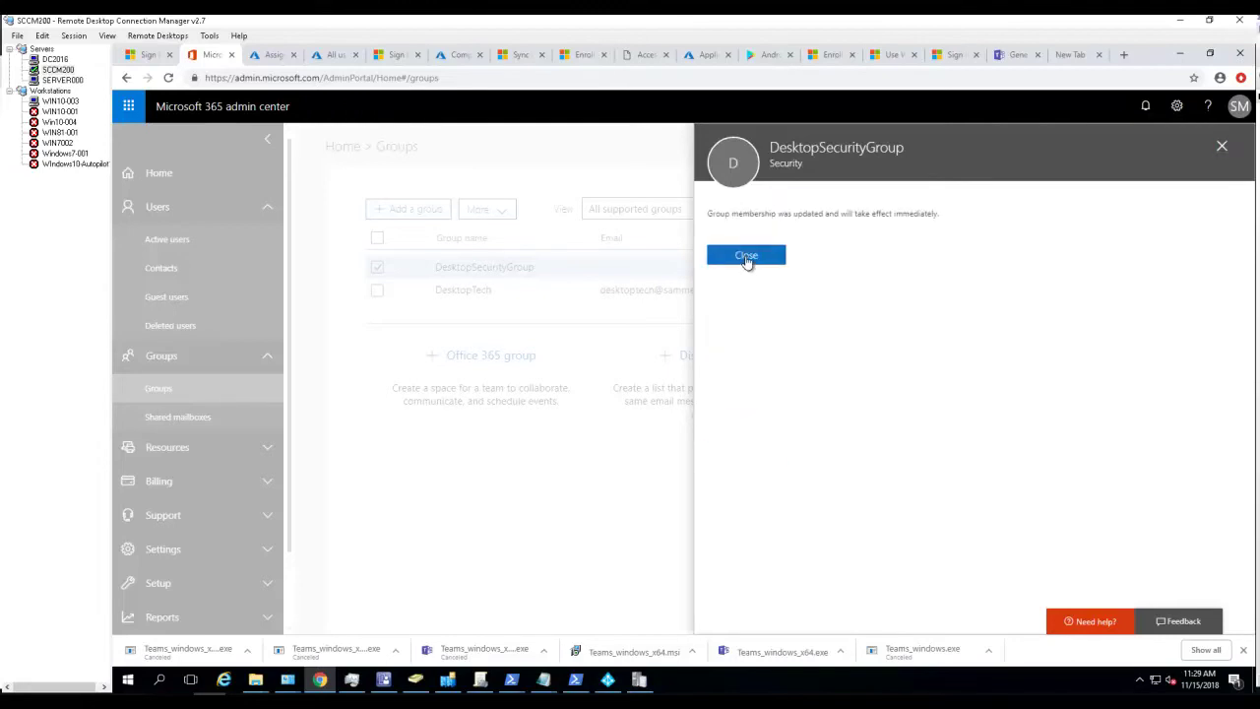
pyautogui.click(746, 258)
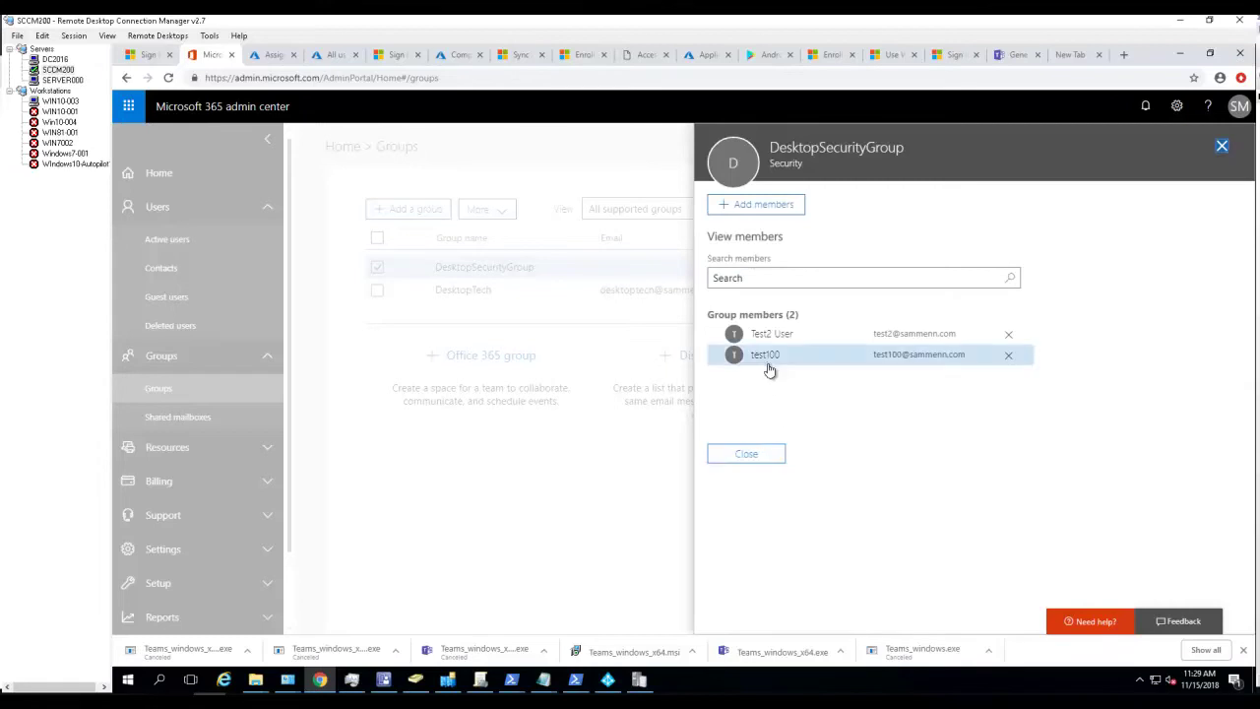
pyautogui.click(764, 460)
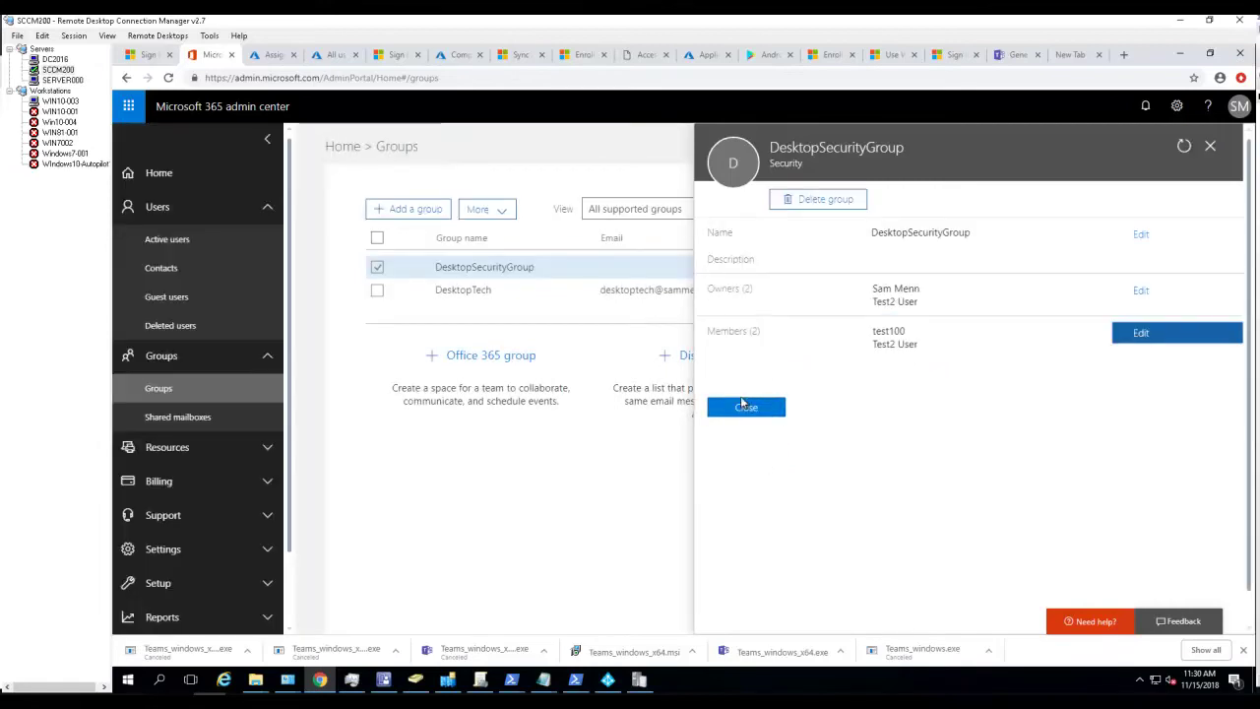
pyautogui.click(745, 406)
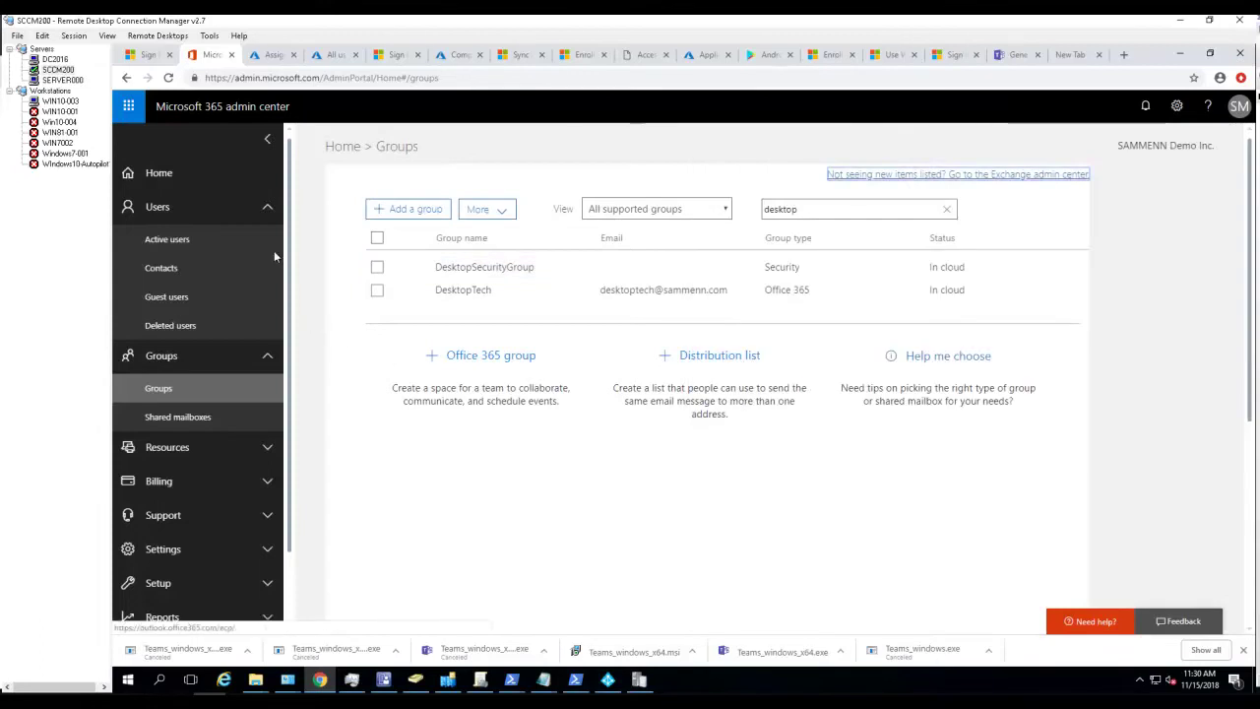
# - Reload Active users, search 'test', and check test100's details
pyautogui.click(181, 248)
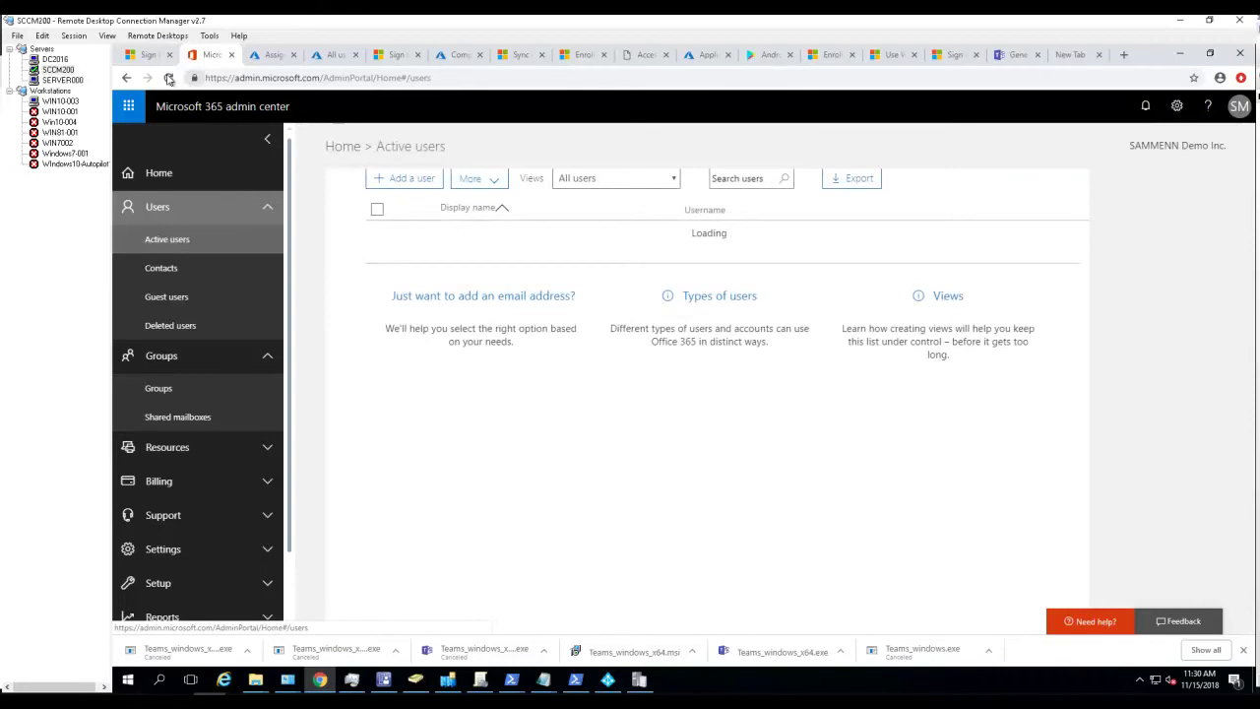
pyautogui.click(170, 79)
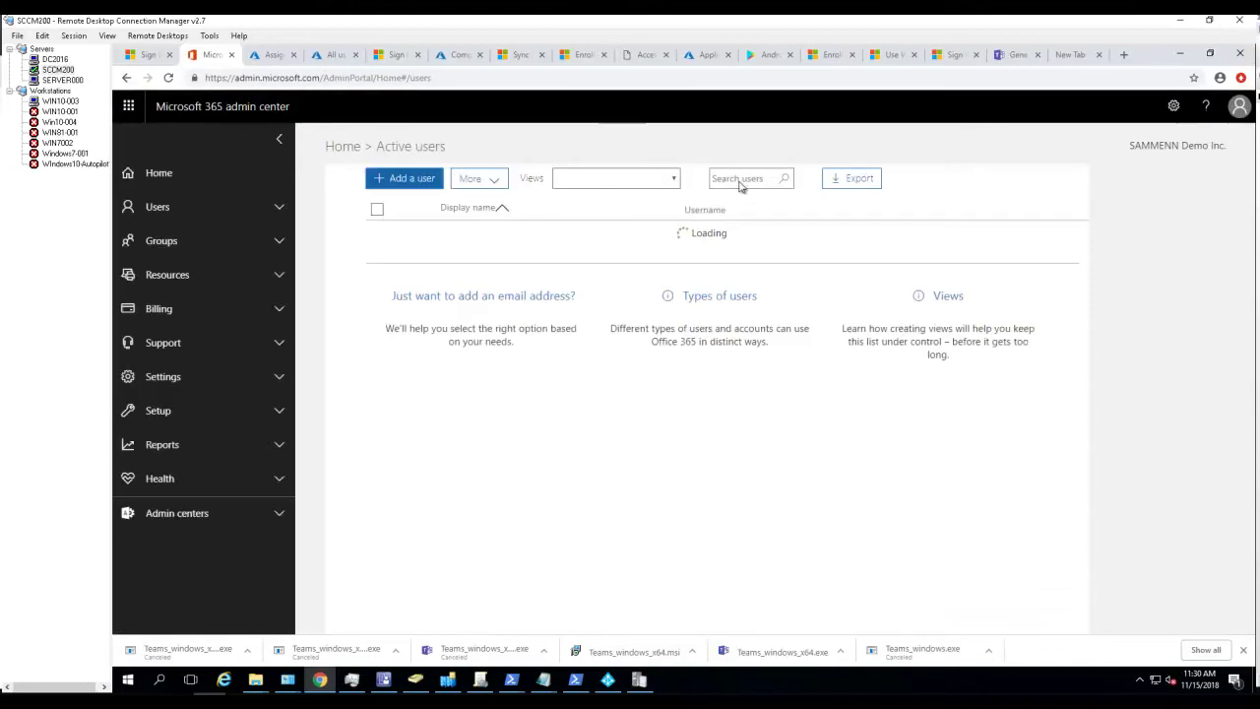
pyautogui.click(761, 177)
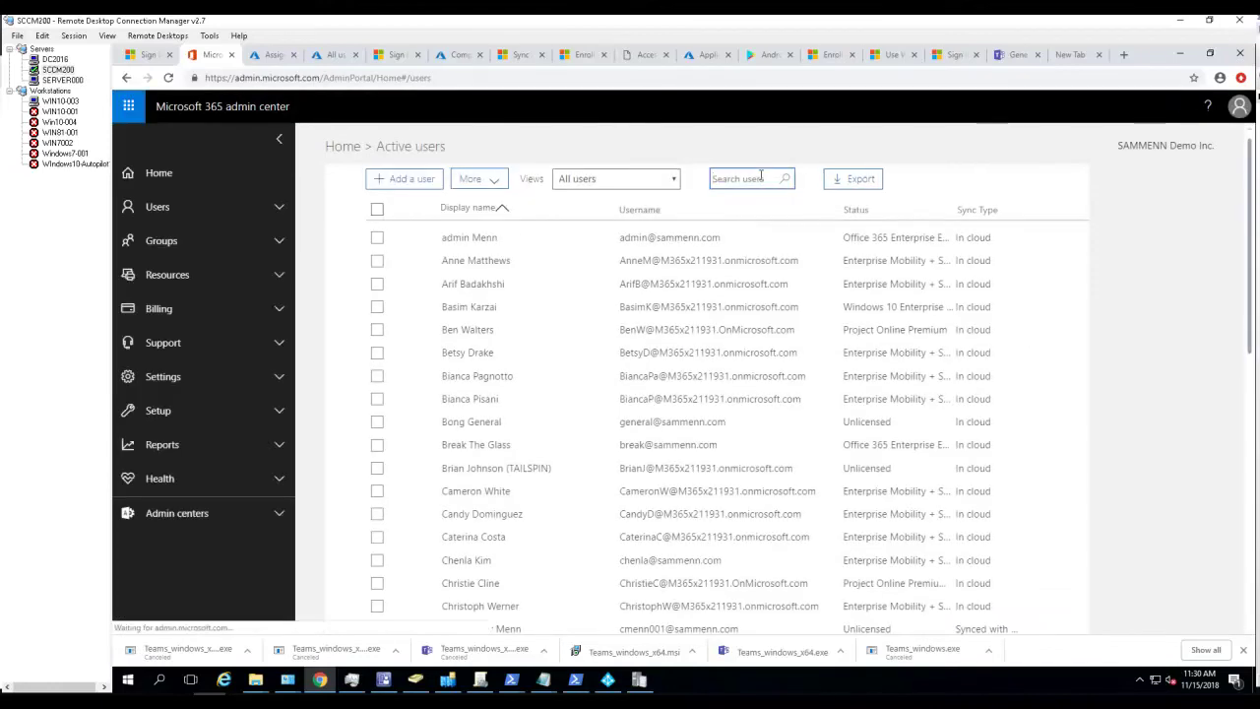
pyautogui.write('test')
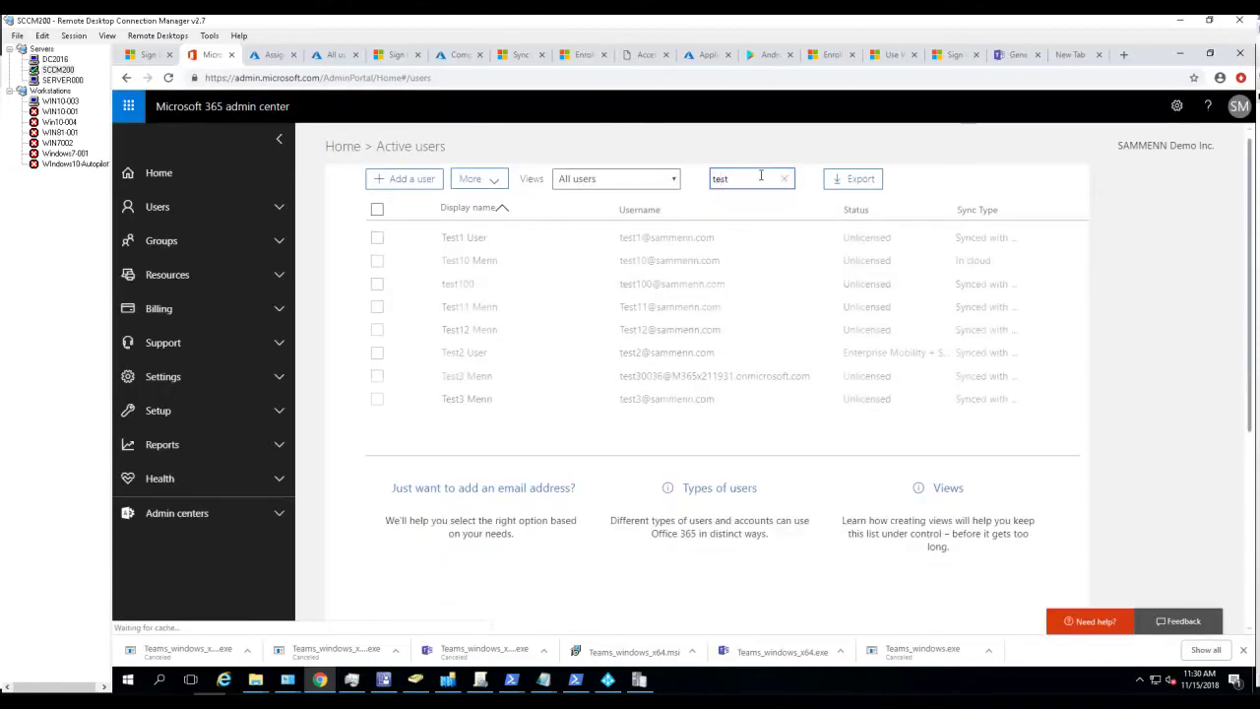
pyautogui.click(542, 287)
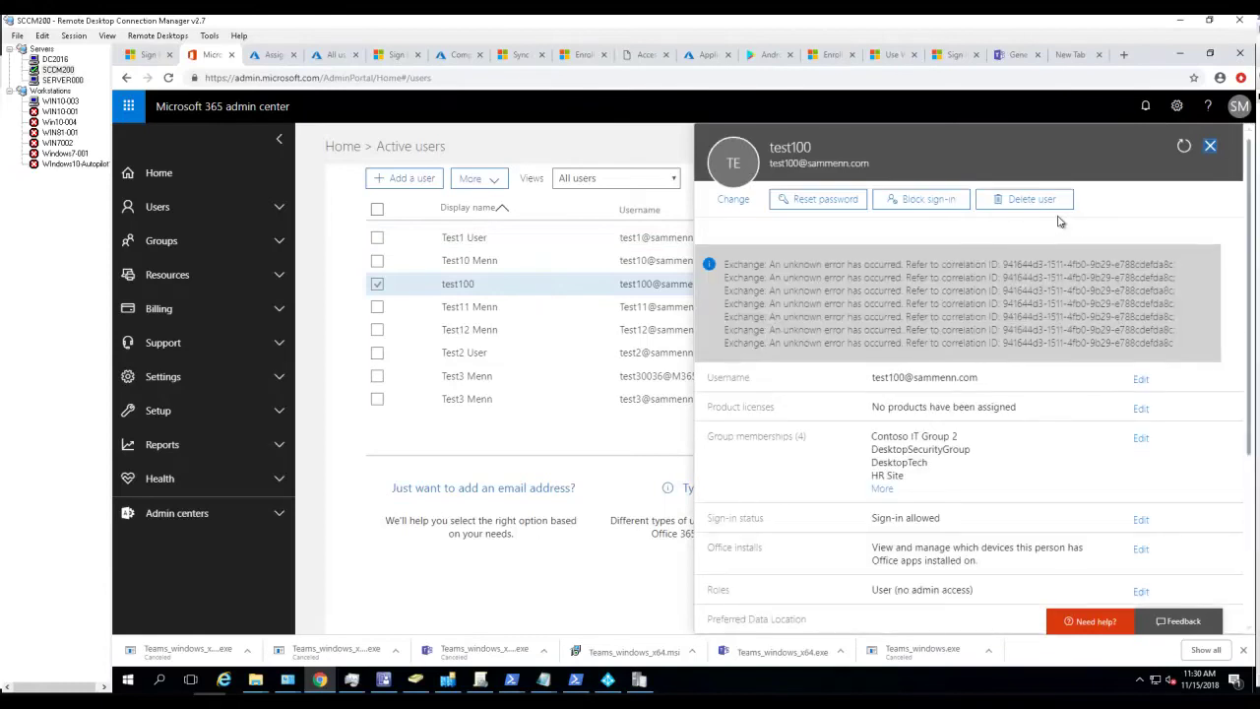
pyautogui.click(1210, 147)
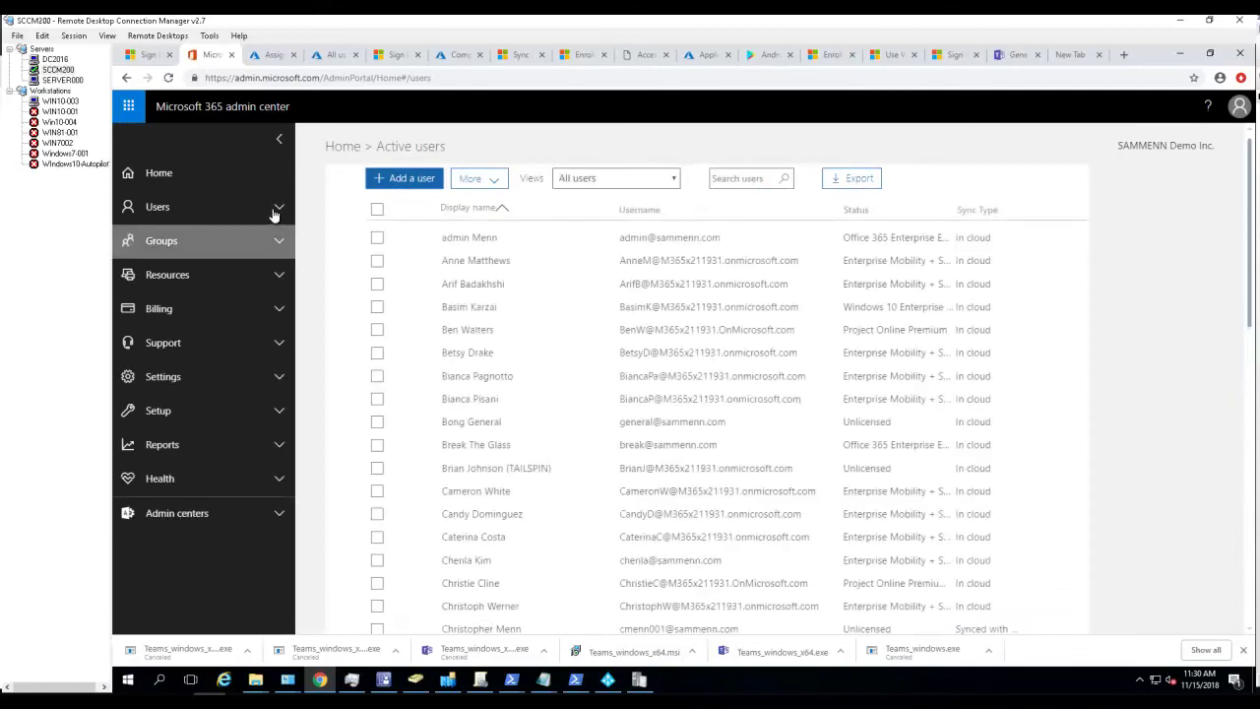
# - Search 'test' again and recheck test100, which still shows Unlicensed
pyautogui.click(274, 211)
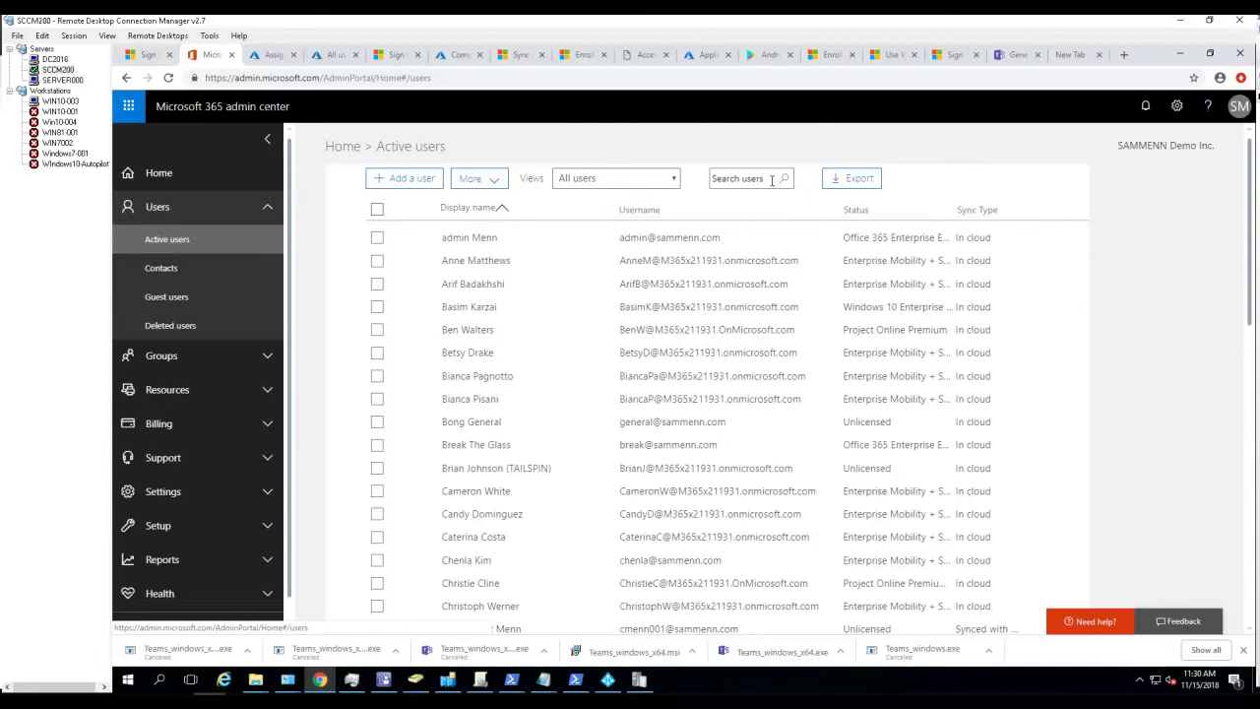
pyautogui.click(771, 179)
pyautogui.write('test')
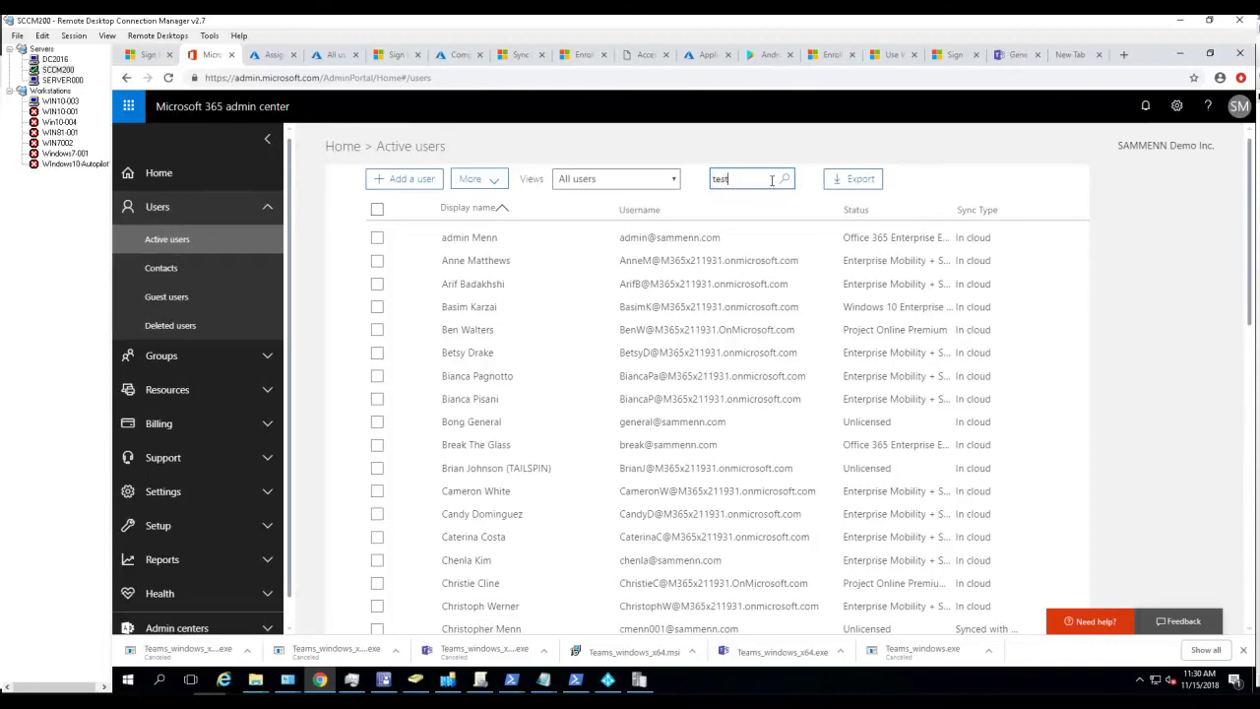
pyautogui.press('Return')
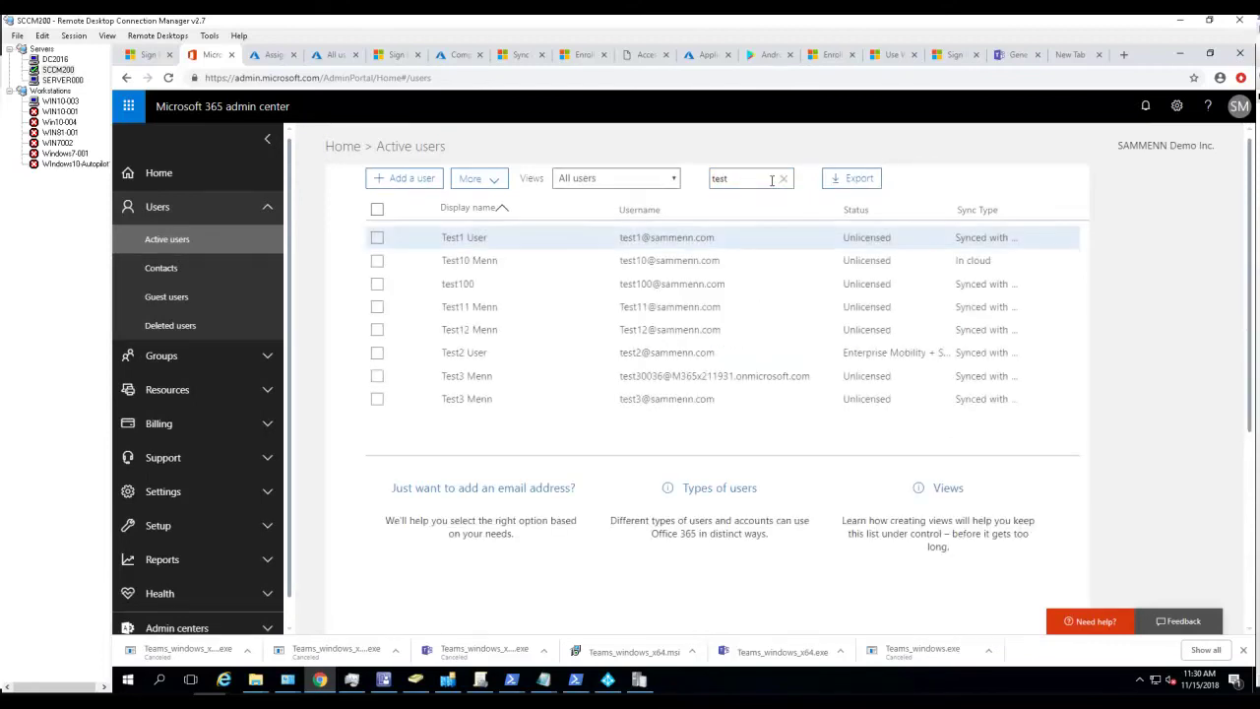
pyautogui.click(528, 294)
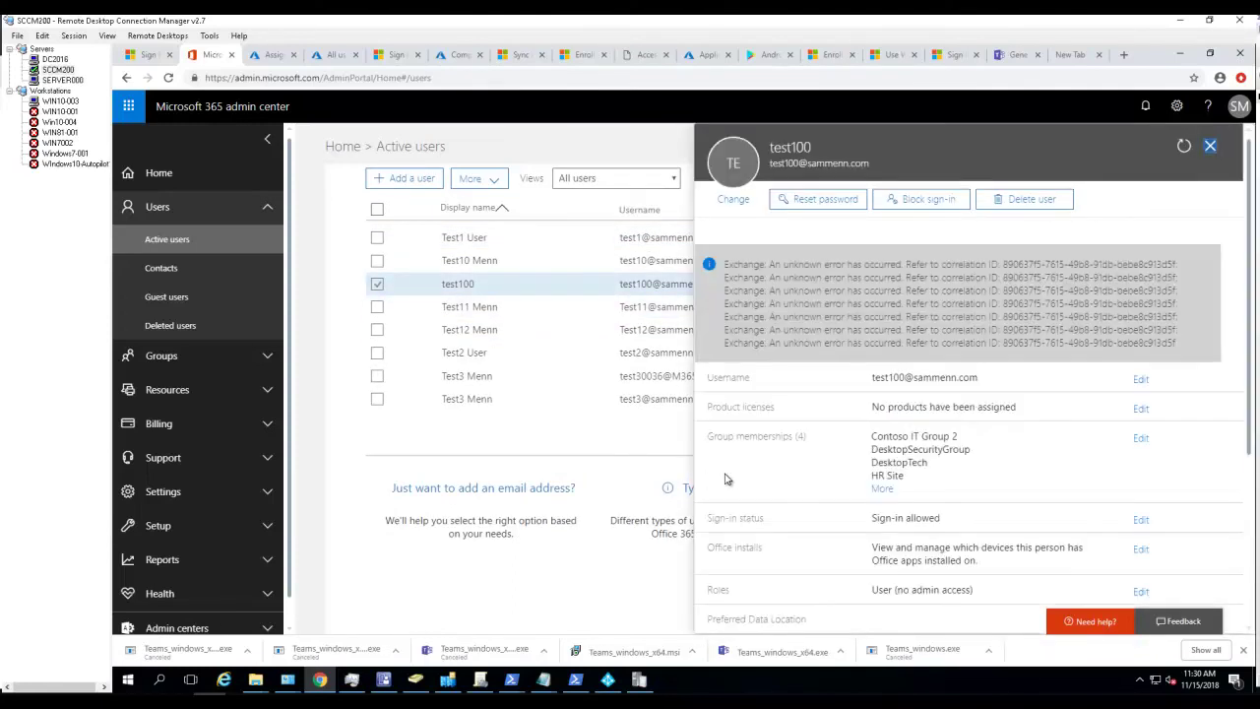
pyautogui.click(1209, 147)
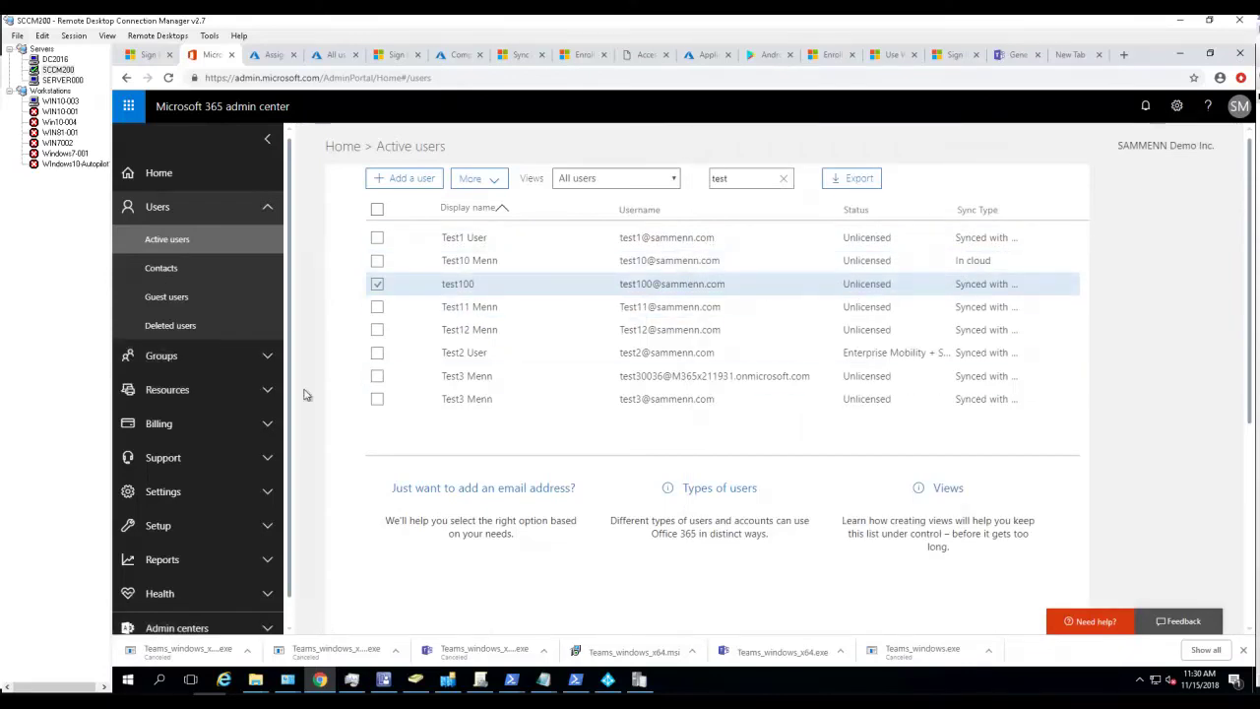
# - Search groups for 'desktop' and review DesktopSecurityGroup's members before closing its panel
pyautogui.click(263, 356)
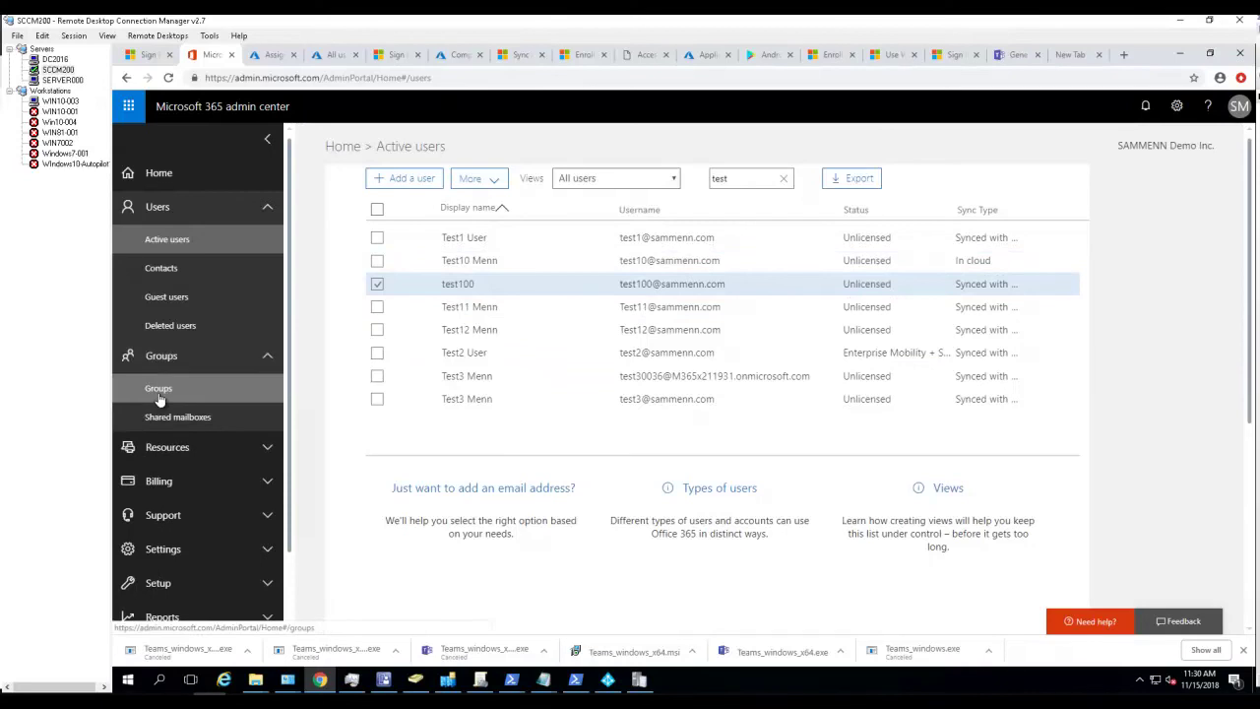
pyautogui.click(159, 395)
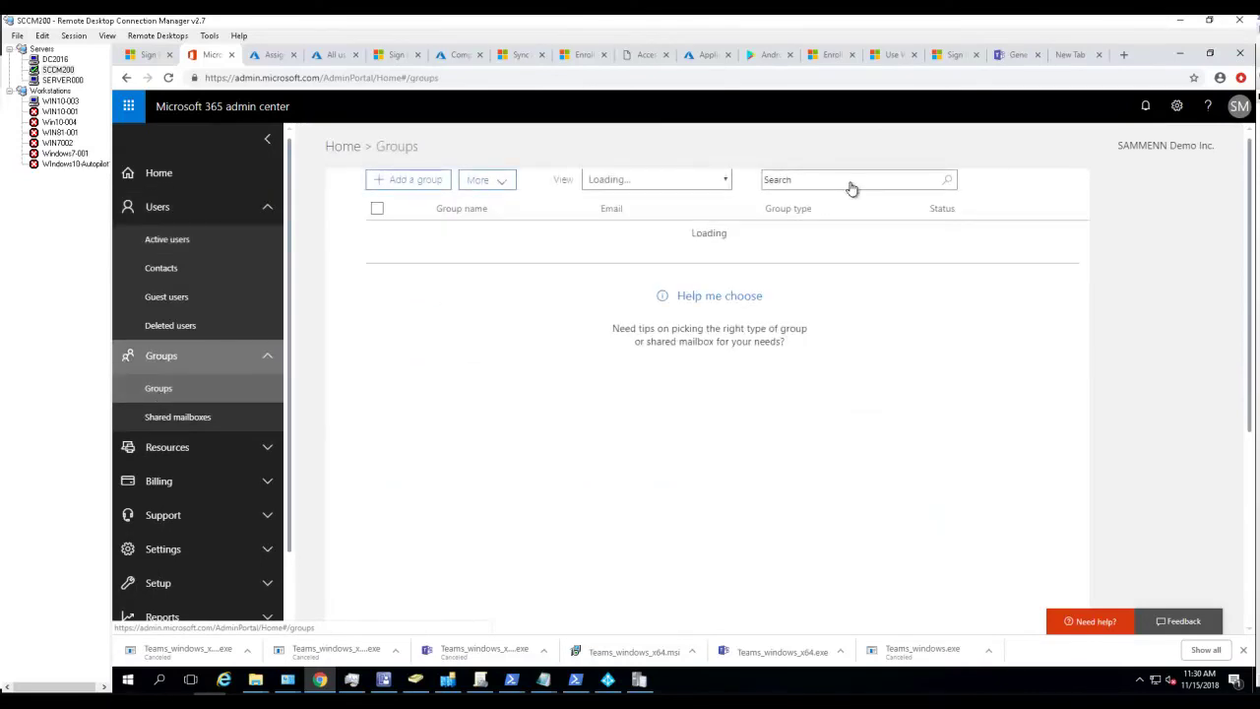
pyautogui.click(864, 206)
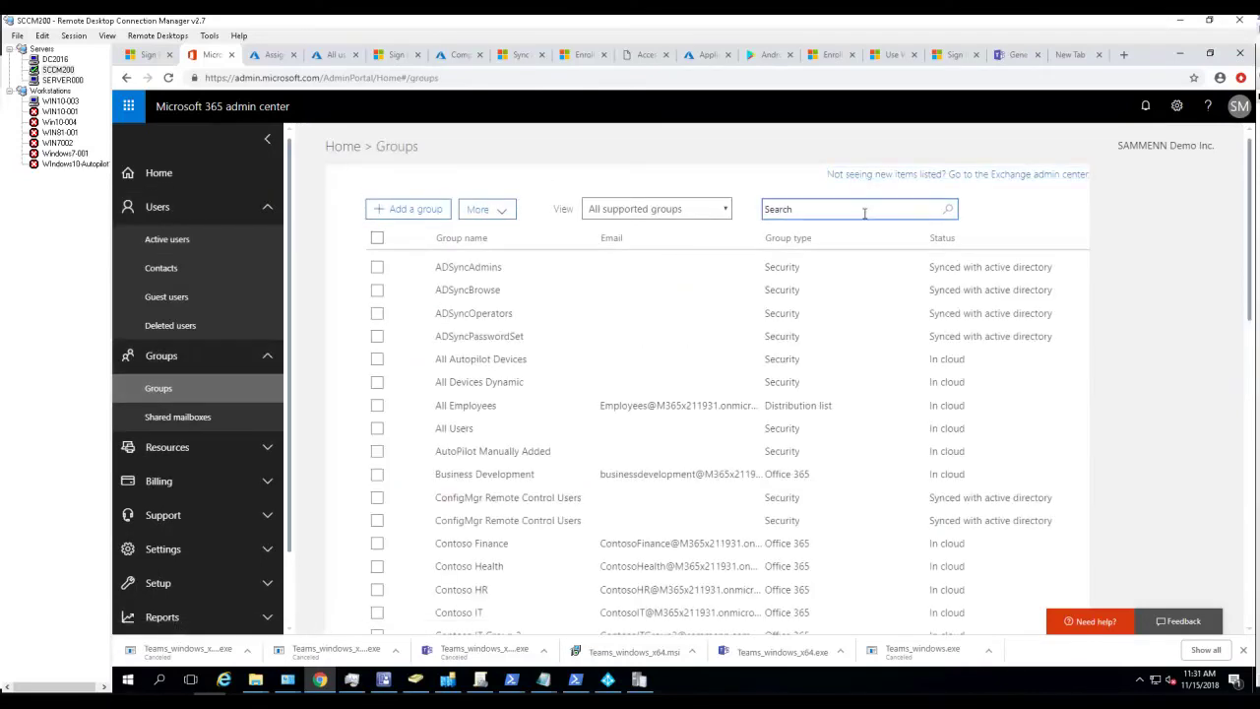
pyautogui.write('desktop')
pyautogui.press('Return')
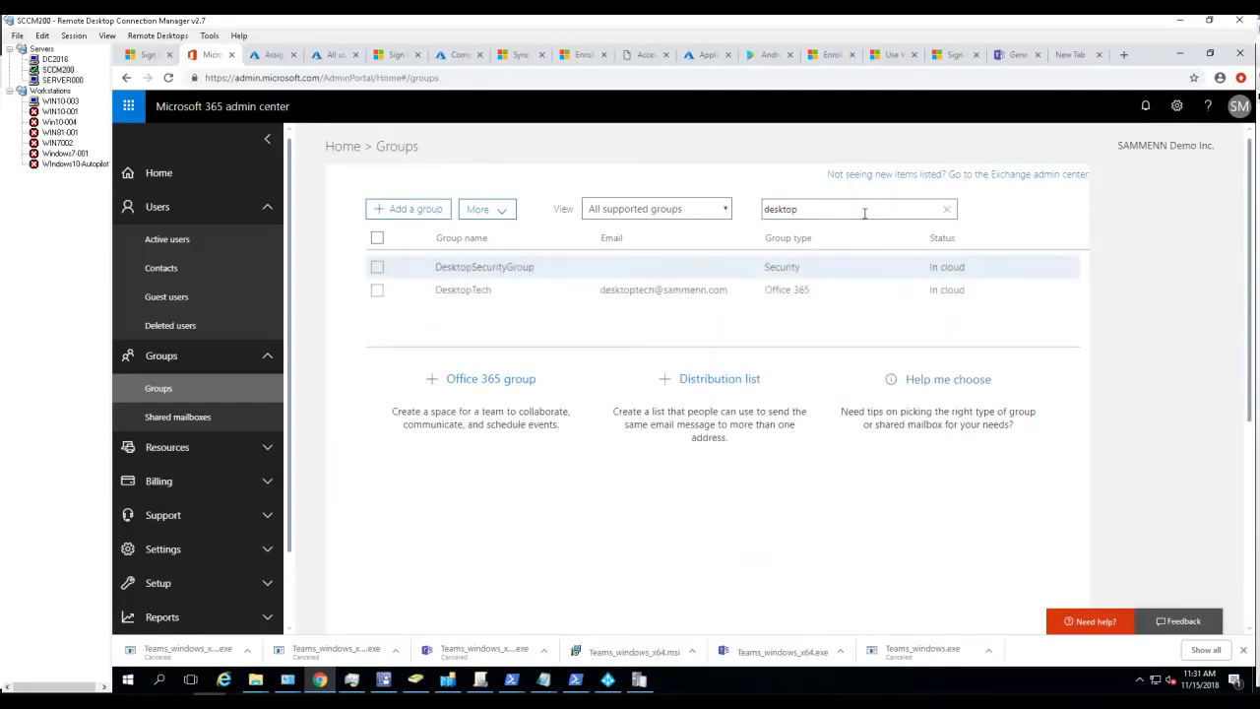
pyautogui.click(537, 274)
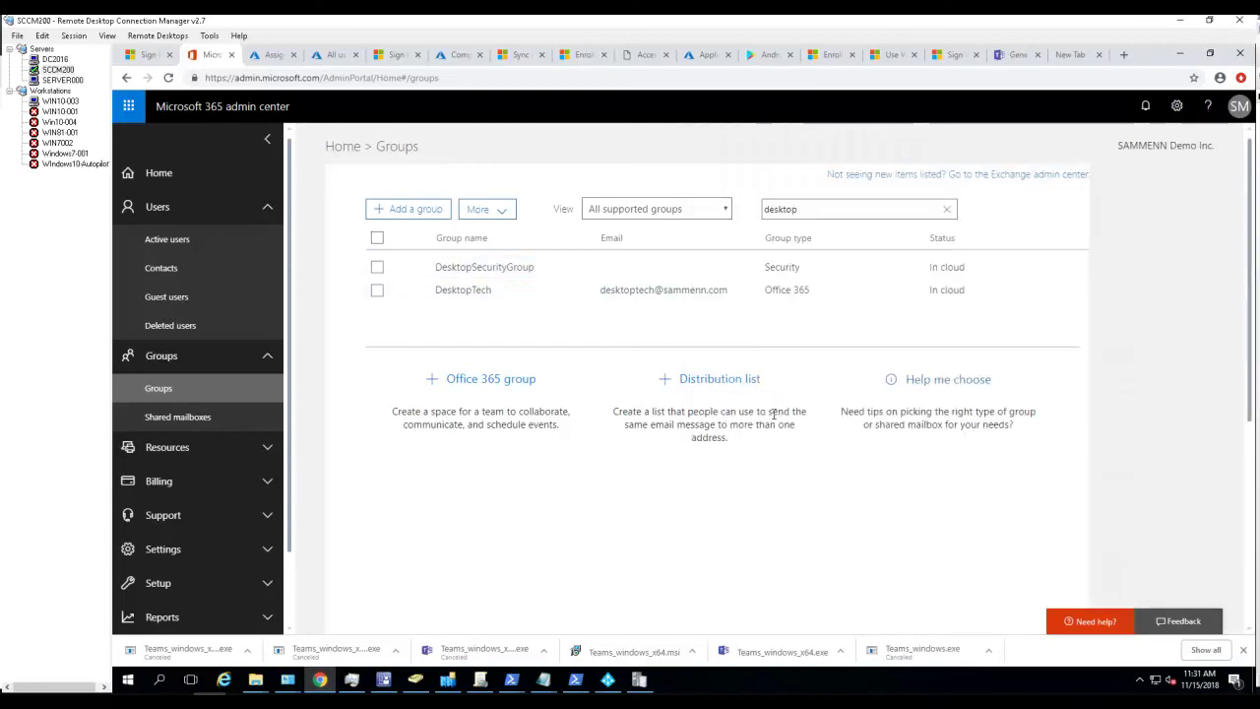
pyautogui.click(746, 407)
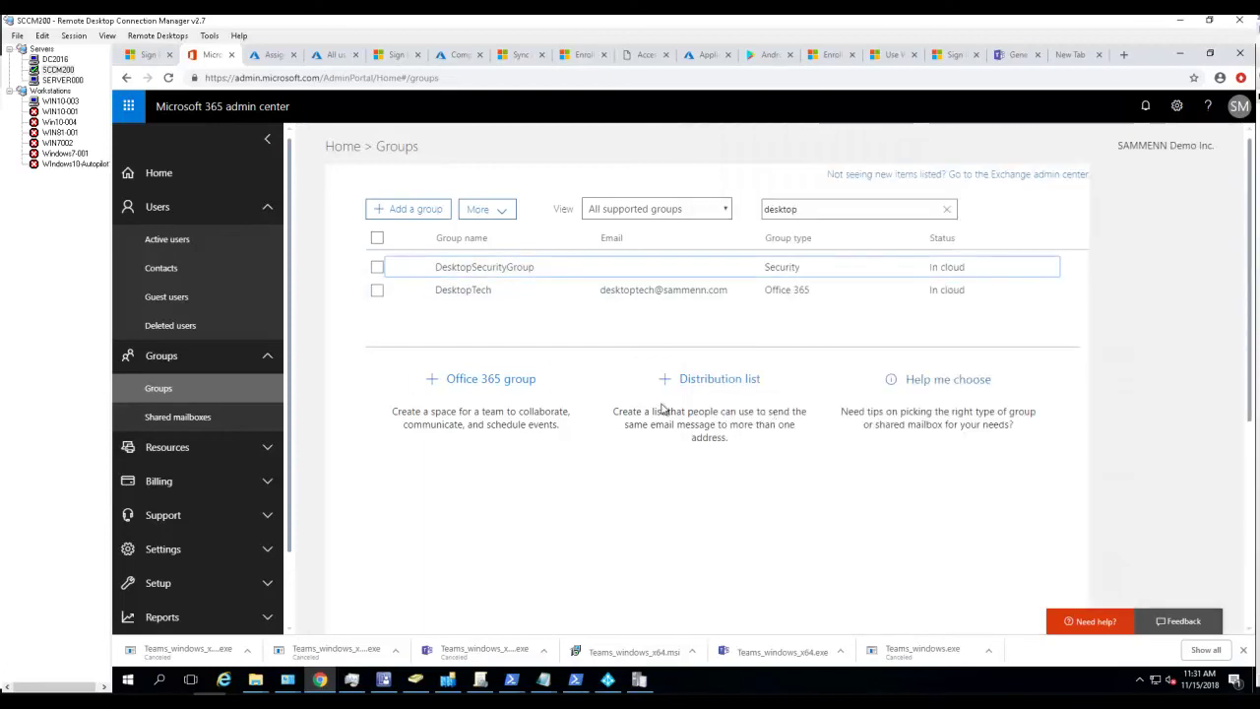
# - Filter Active users by 'test1' and confirm test100 has the Enterprise Mobility + Security license
pyautogui.click(173, 246)
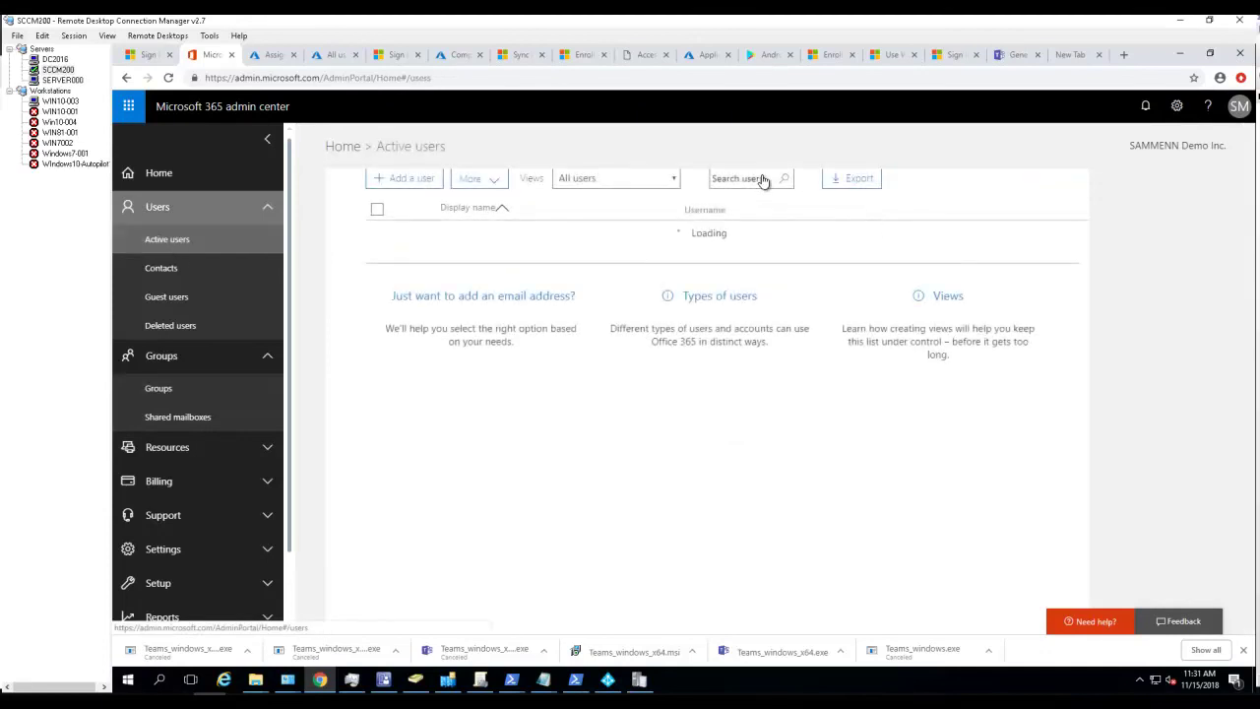
pyautogui.click(757, 178)
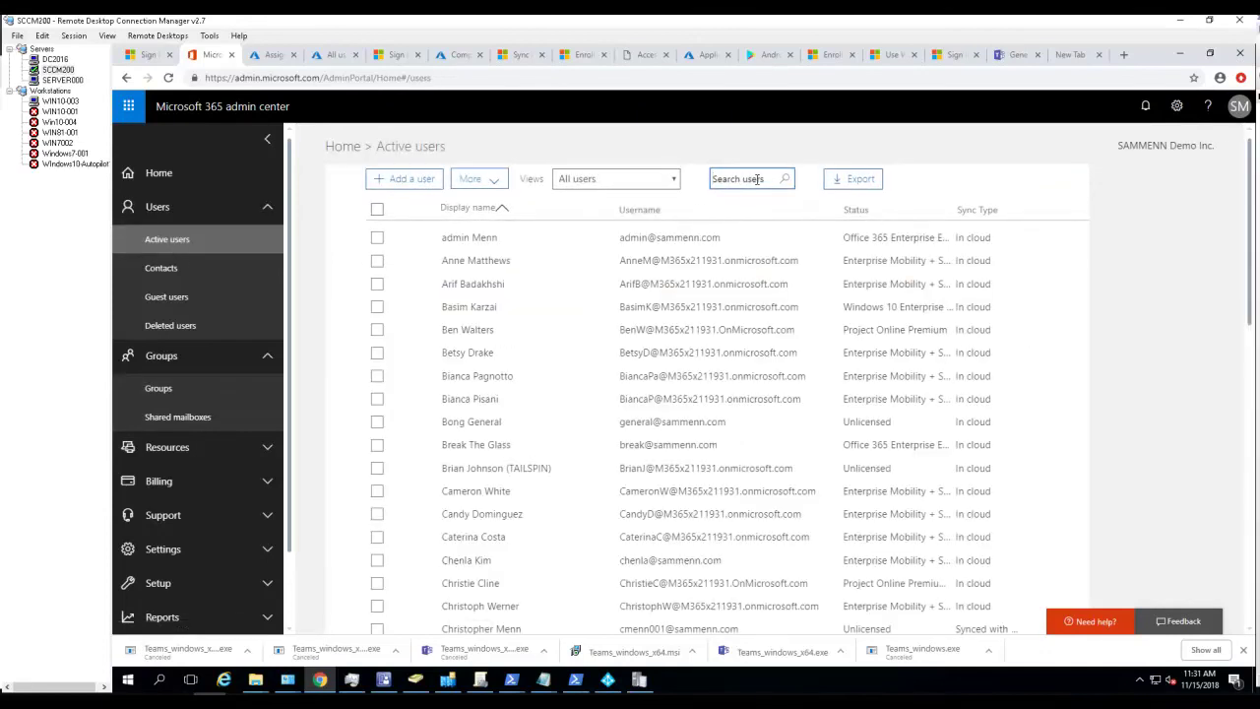
pyautogui.write('test1')
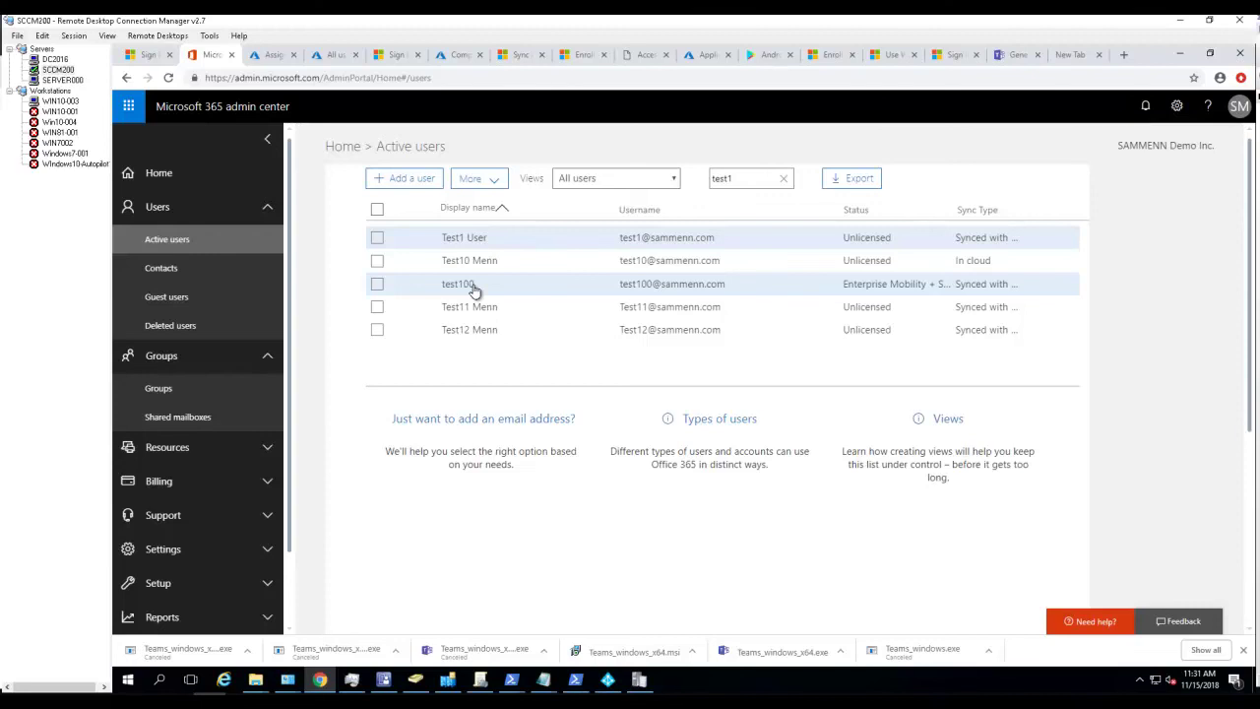
pyautogui.click(473, 287)
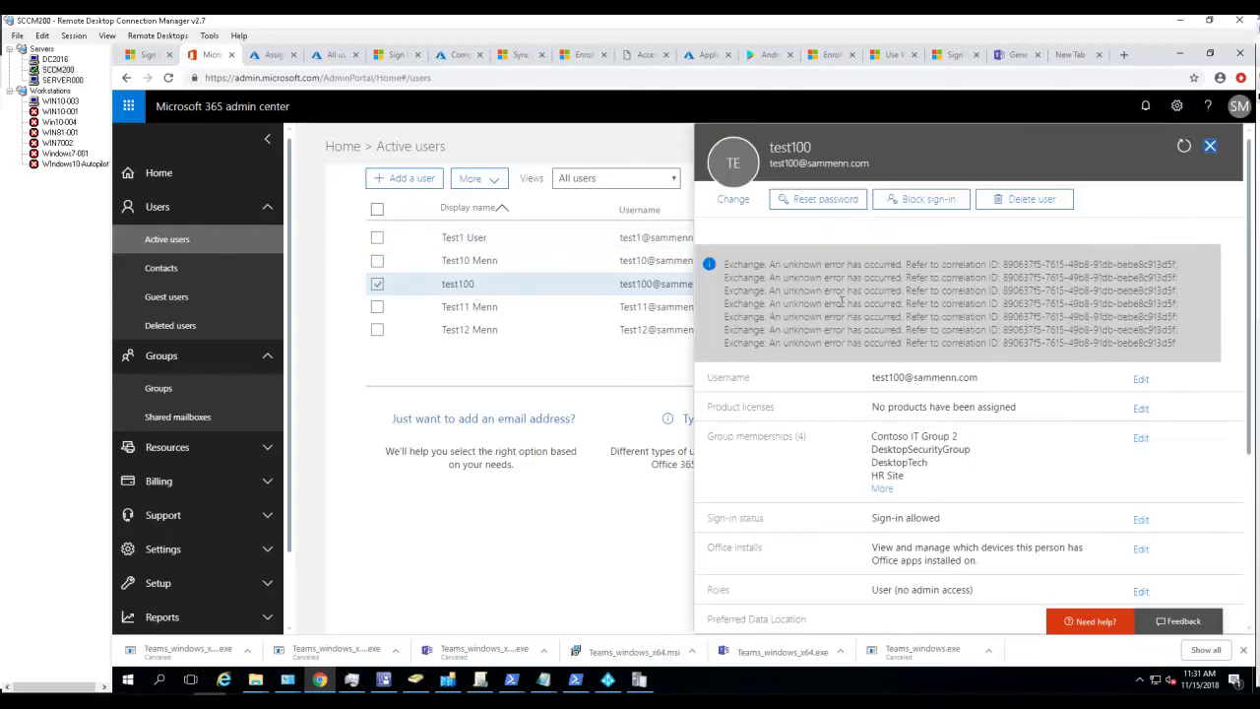
pyautogui.click(1210, 145)
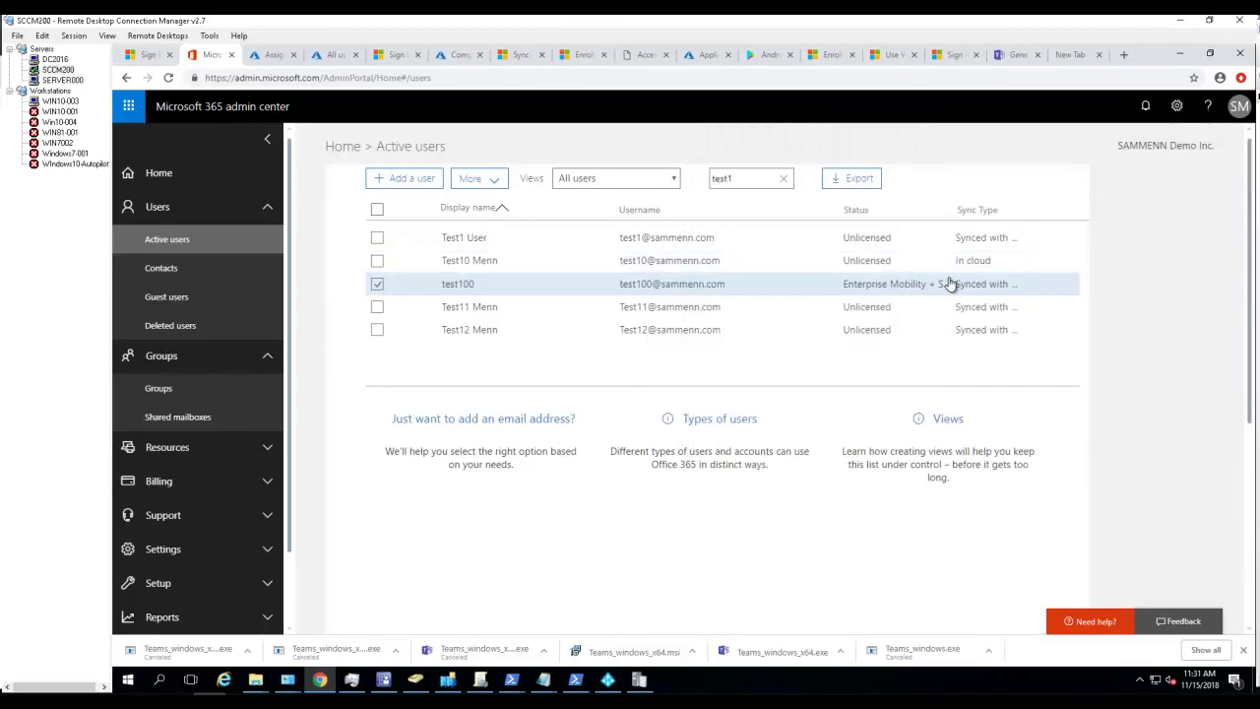